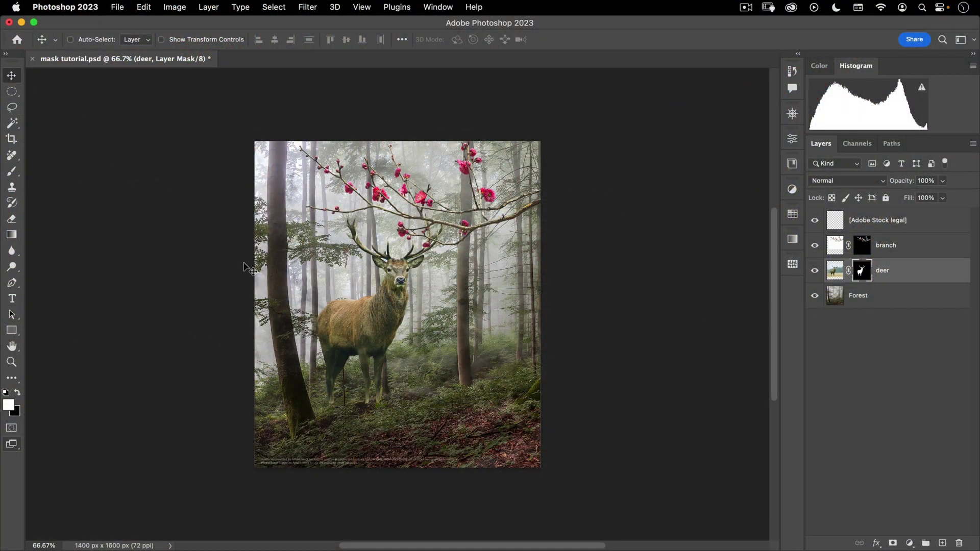
- Close the deer document and open layer tutorial.psd
{"action": "key", "text": "super+w"}
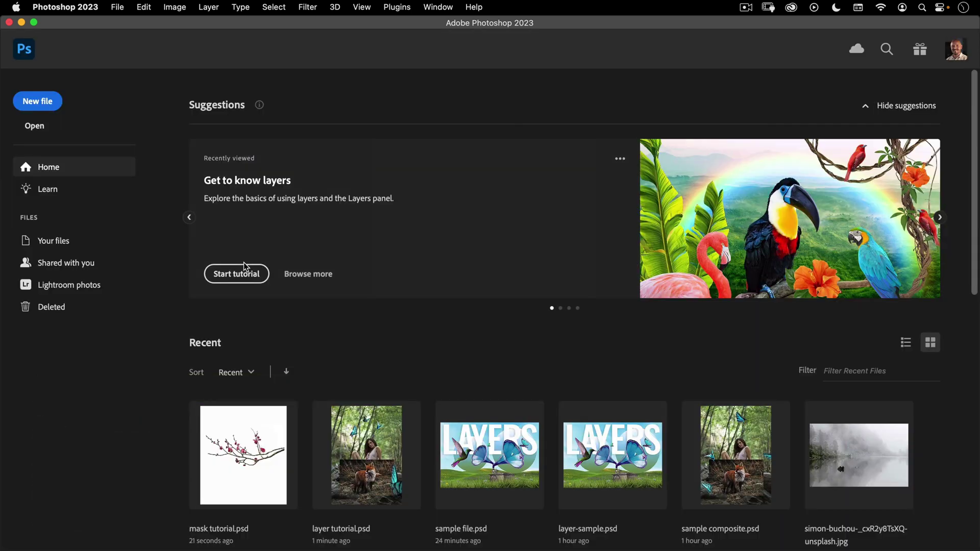
{"action": "key", "text": "super+o"}
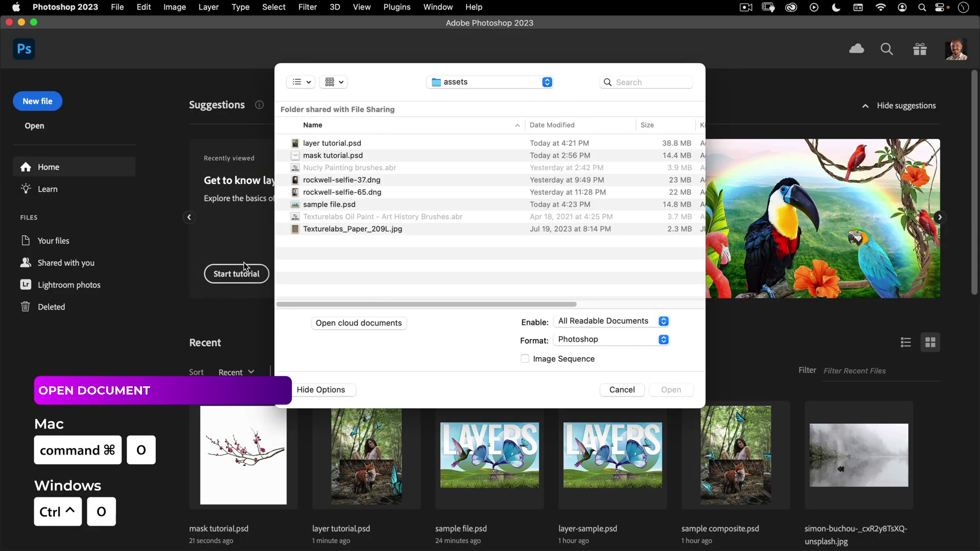
{"action": "left_click", "coordinate": [317, 145]}
{"action": "left_click", "coordinate": [669, 389]}
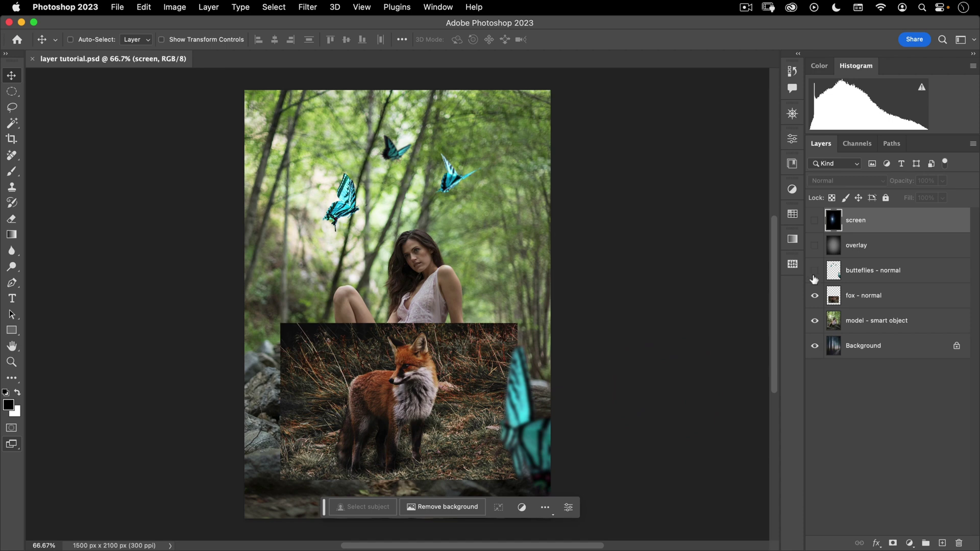
- Hide the butterflies and fox layers so only the model shows over the background
{"action": "left_click", "coordinate": [814, 294]}
{"action": "left_click", "coordinate": [814, 321]}
{"action": "left_click", "coordinate": [815, 322]}
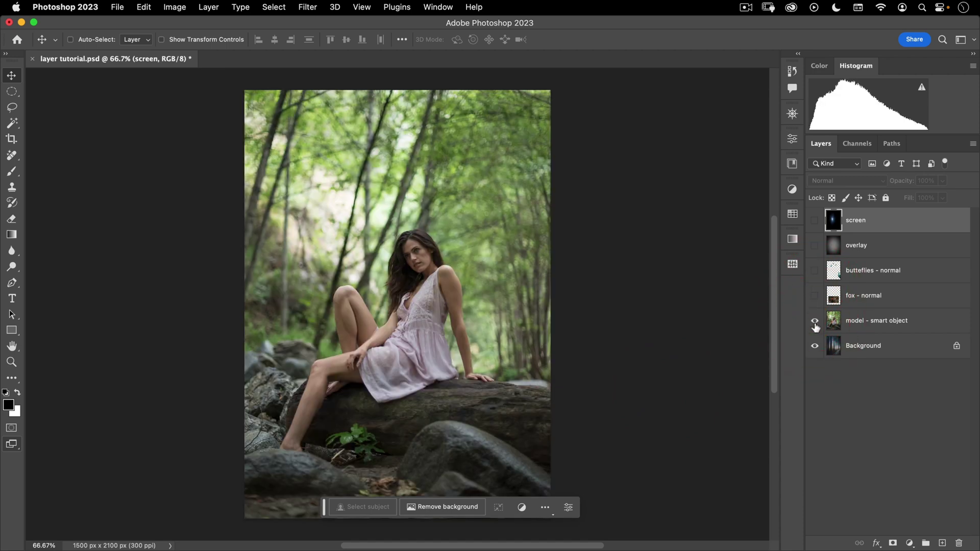
- View the Red, Green and Blue channels one by one in the Channels panel, then return to RGB
{"action": "left_click", "coordinate": [858, 144]}
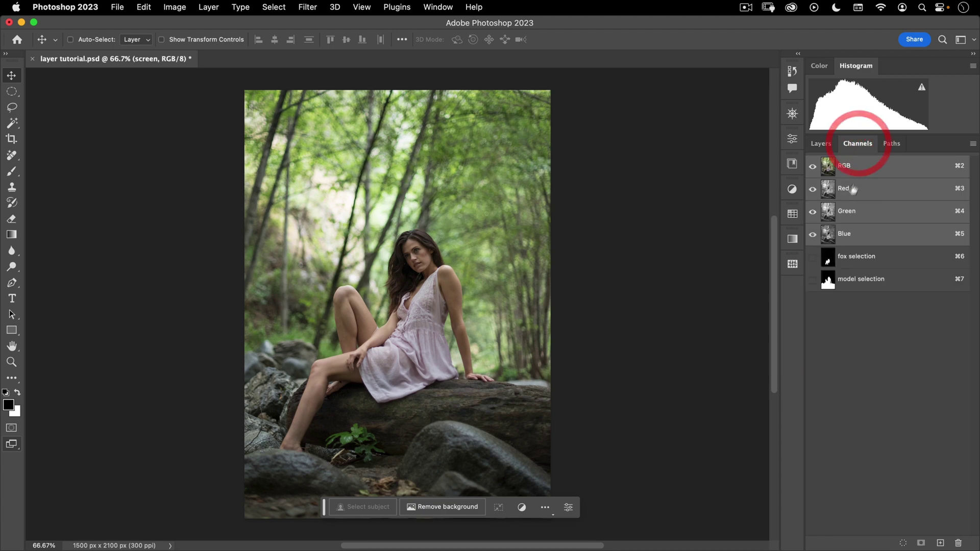
{"action": "left_click", "coordinate": [825, 145]}
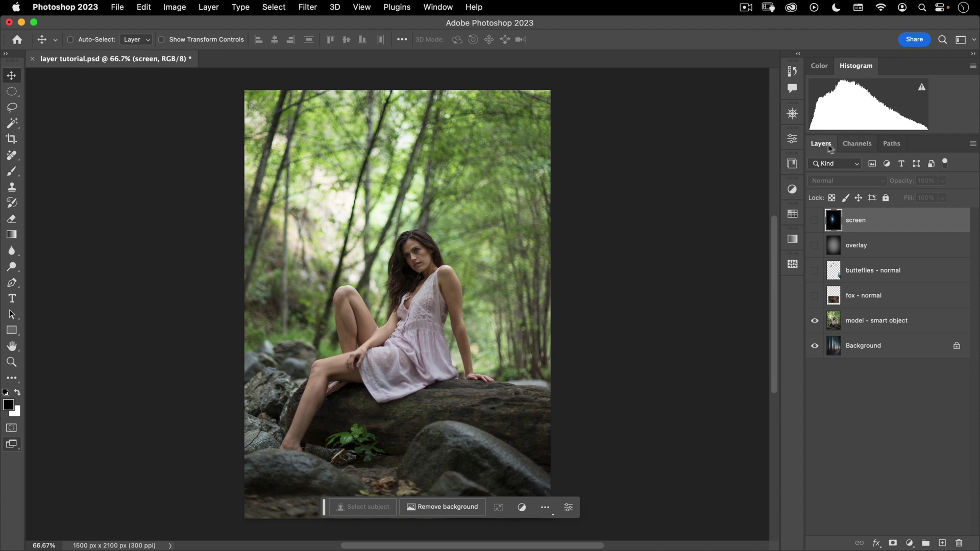
{"action": "left_click", "coordinate": [855, 144]}
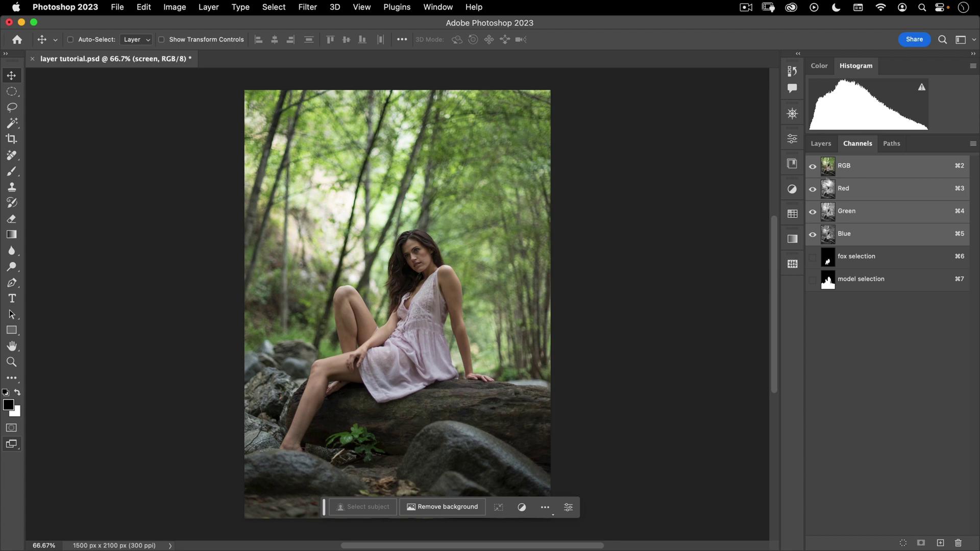
{"action": "left_click", "coordinate": [848, 190]}
{"action": "left_click", "coordinate": [850, 212]}
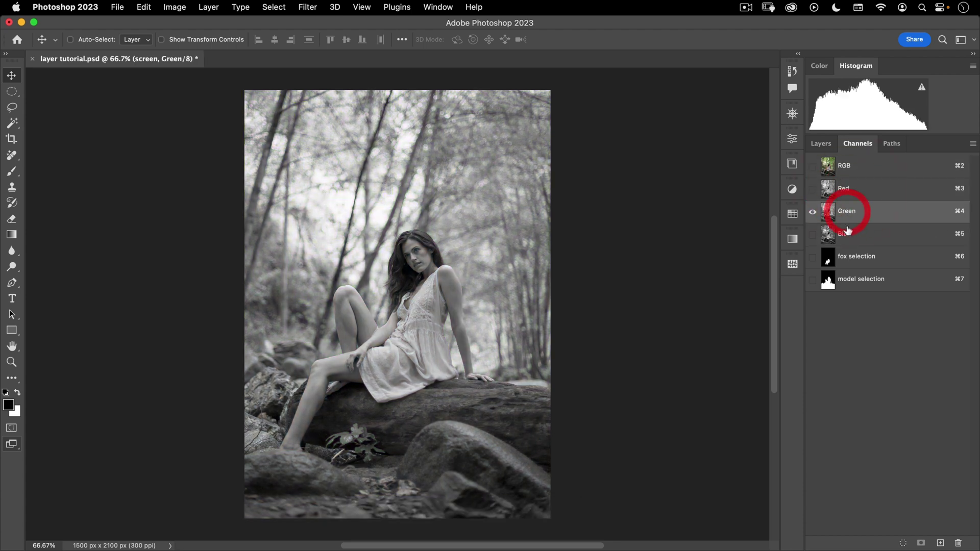
{"action": "left_click", "coordinate": [863, 235]}
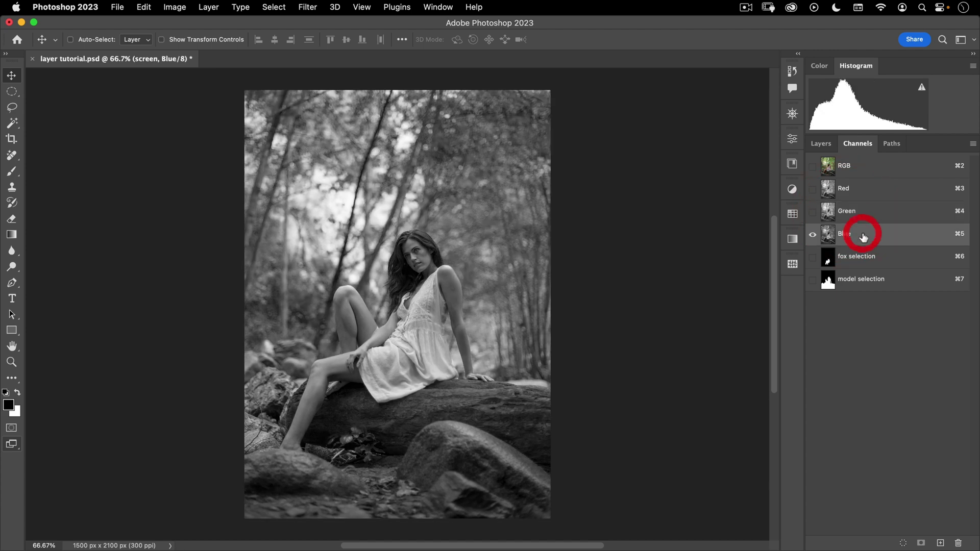
{"action": "left_click", "coordinate": [863, 190]}
{"action": "left_click", "coordinate": [863, 166]}
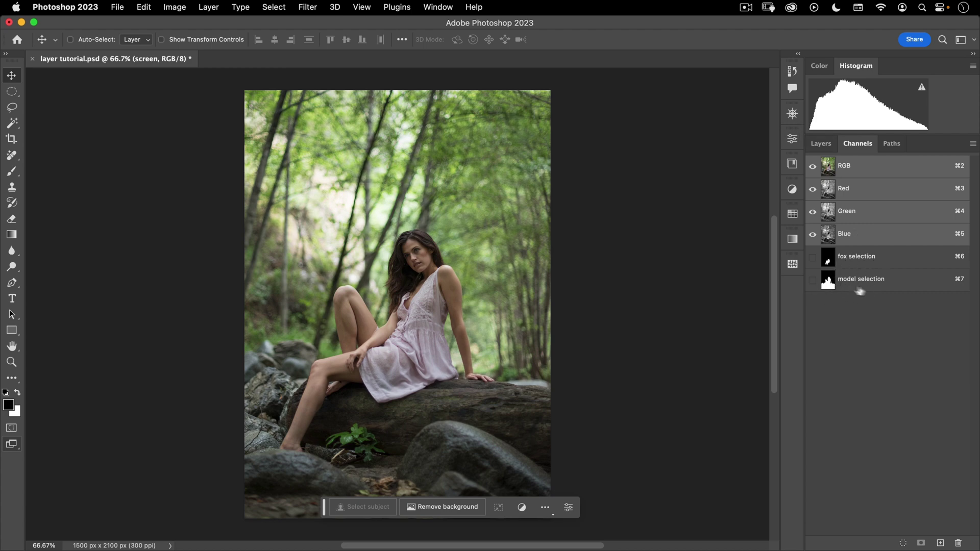
- Load the stored fox selection channel as a selection and return to the RGB composite
{"action": "left_click", "coordinate": [826, 263]}
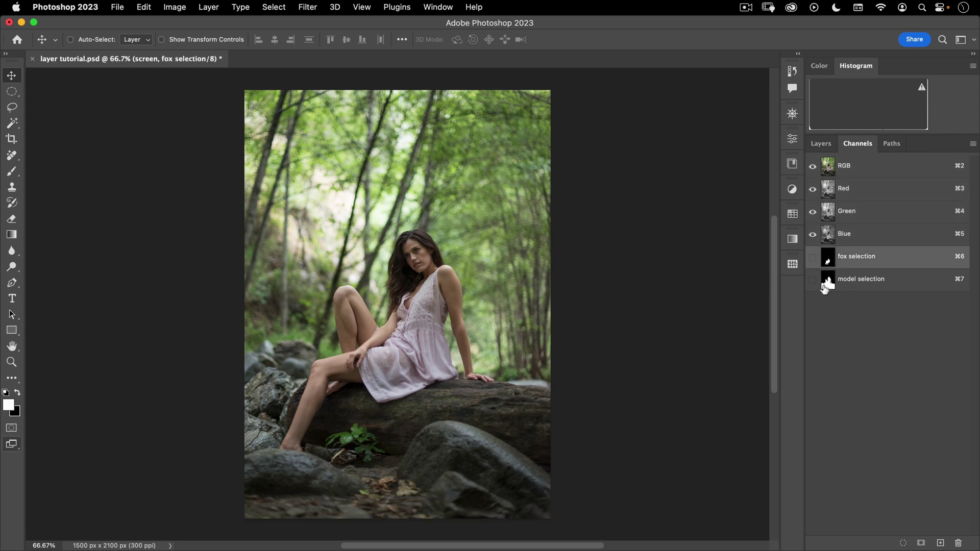
{"action": "key", "text": "super"}
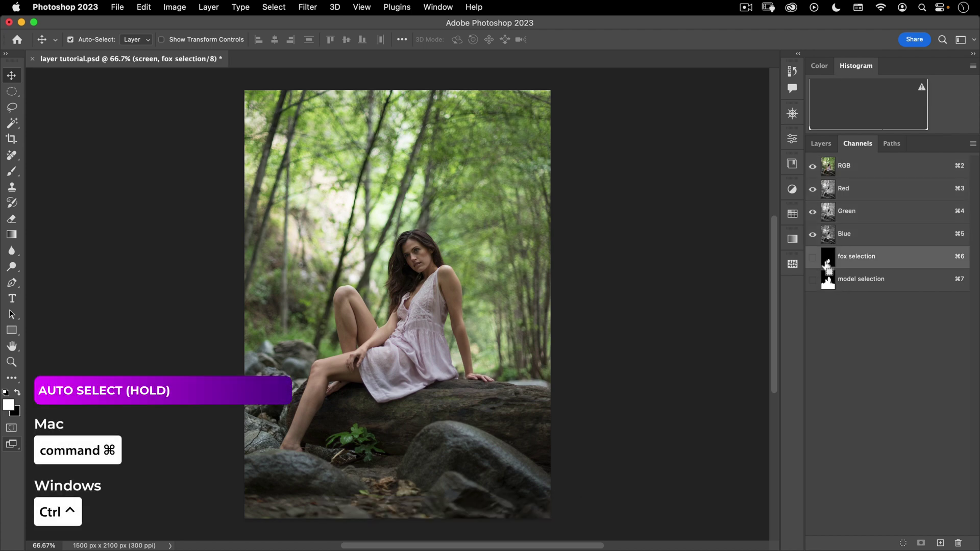
{"action": "left_click", "coordinate": [826, 263], "text": "super"}
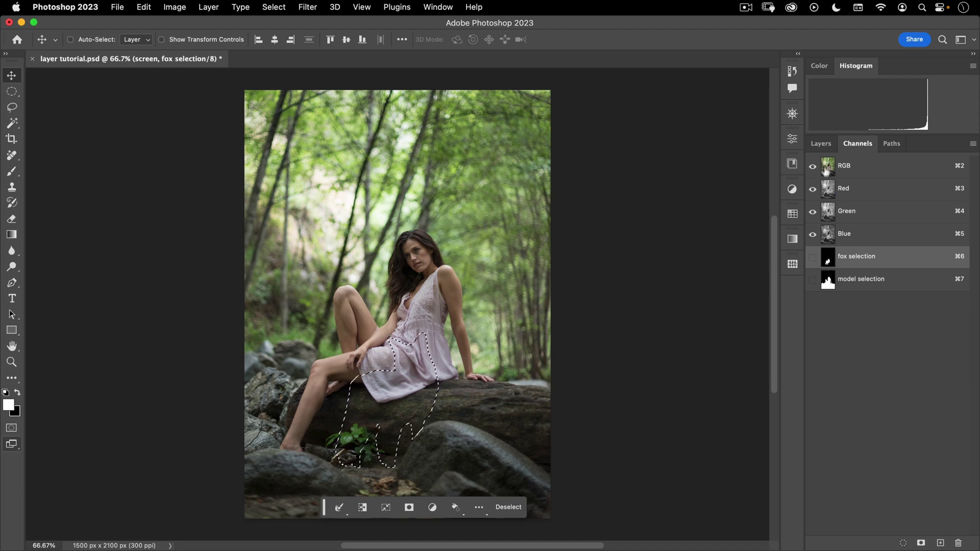
{"action": "left_click", "coordinate": [821, 143]}
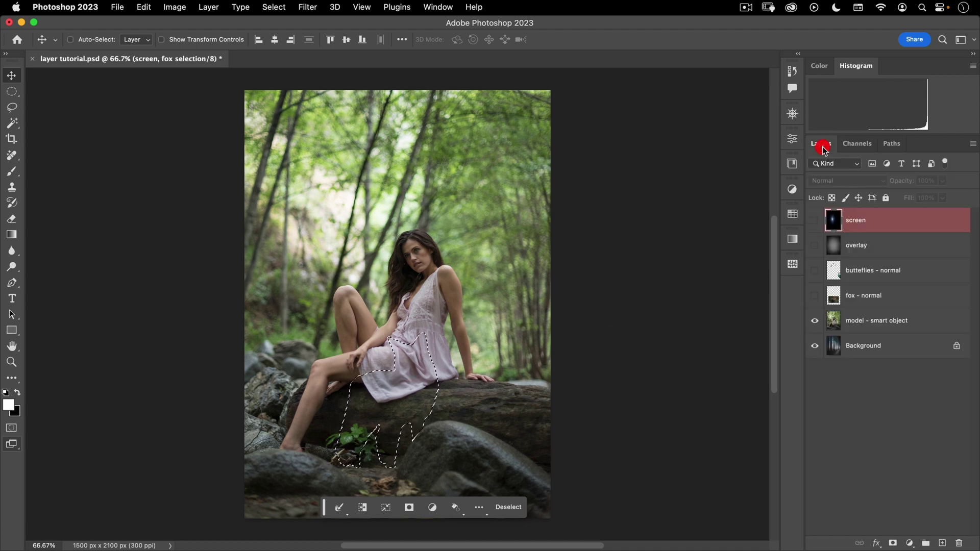
{"action": "left_click", "coordinate": [857, 144]}
{"action": "left_click", "coordinate": [847, 168]}
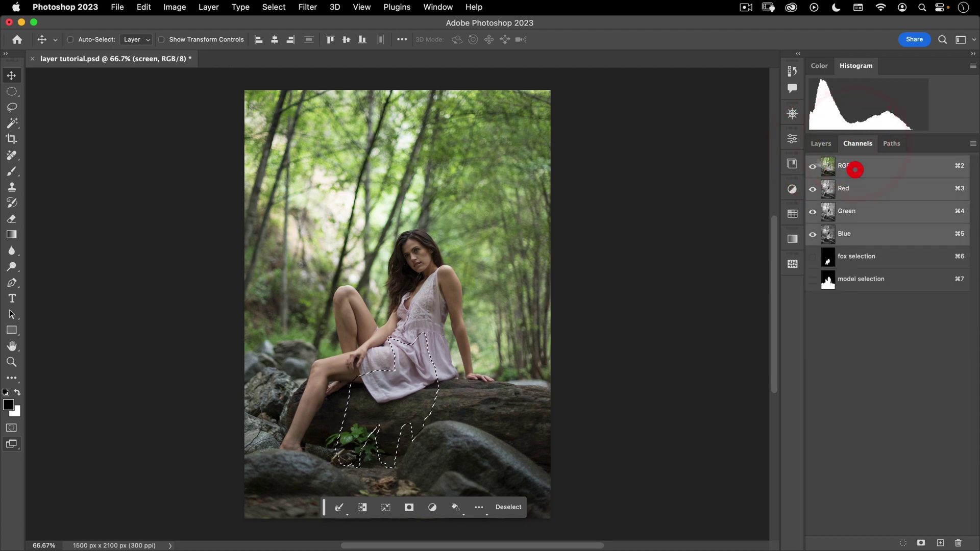
- Show and select the fox layer, then add a mask from the fox selection
{"action": "left_click", "coordinate": [820, 144]}
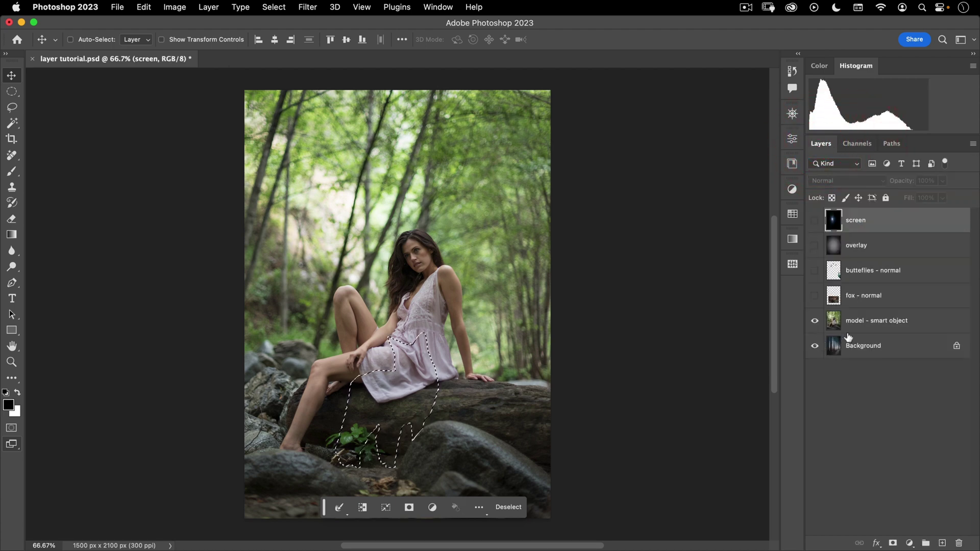
{"action": "left_click", "coordinate": [813, 296]}
{"action": "left_click", "coordinate": [851, 296]}
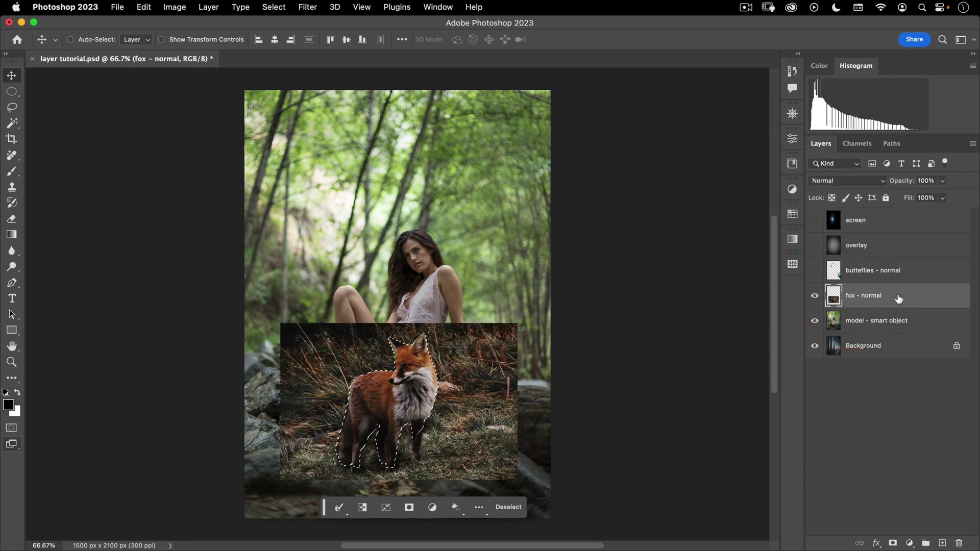
{"action": "left_click", "coordinate": [409, 508]}
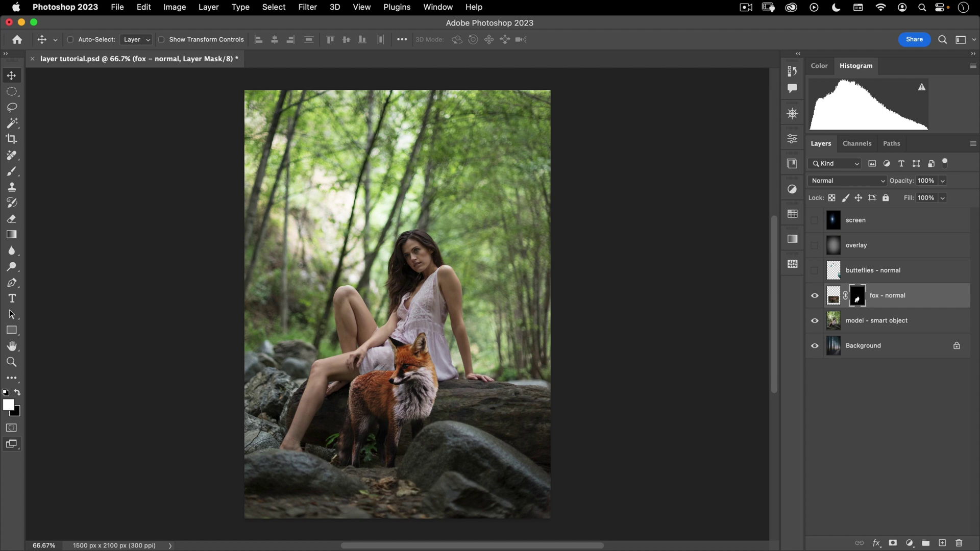
- Mask the model layer with the model selection channel, then show the butterflies layer
{"action": "left_click", "coordinate": [879, 324]}
{"action": "left_click", "coordinate": [857, 147]}
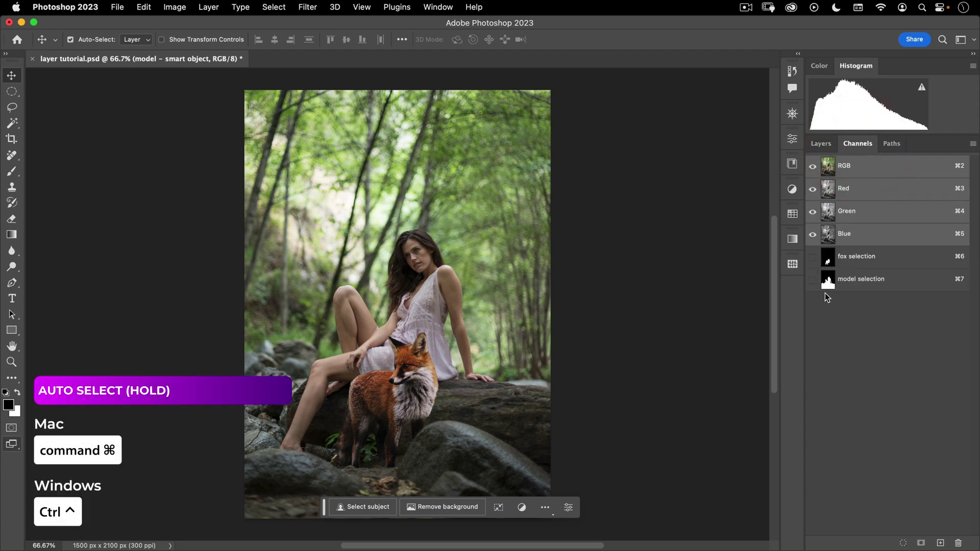
{"action": "key", "text": "super"}
{"action": "key", "text": "super"}
{"action": "key", "text": "super"}
{"action": "key", "text": "super"}
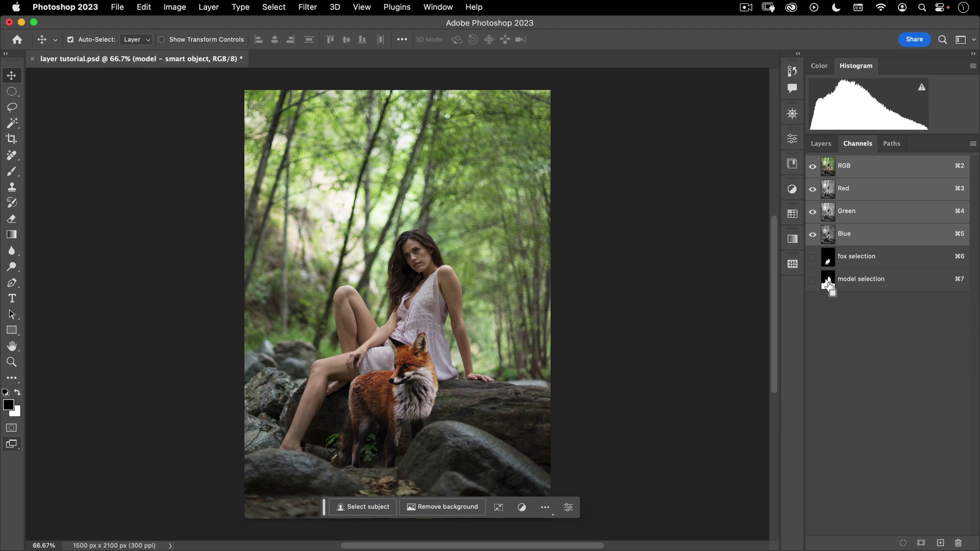
{"action": "left_click", "coordinate": [828, 285], "text": "super"}
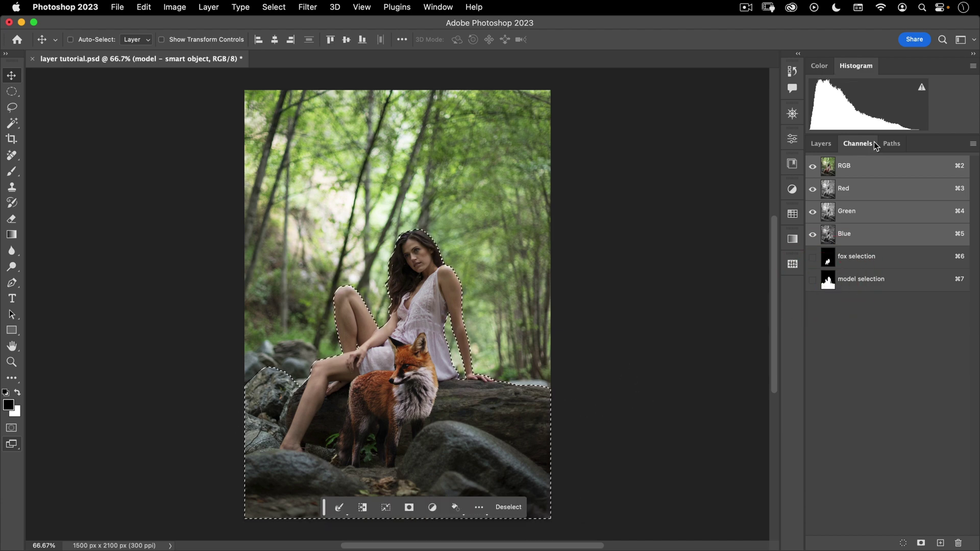
{"action": "left_click", "coordinate": [820, 143]}
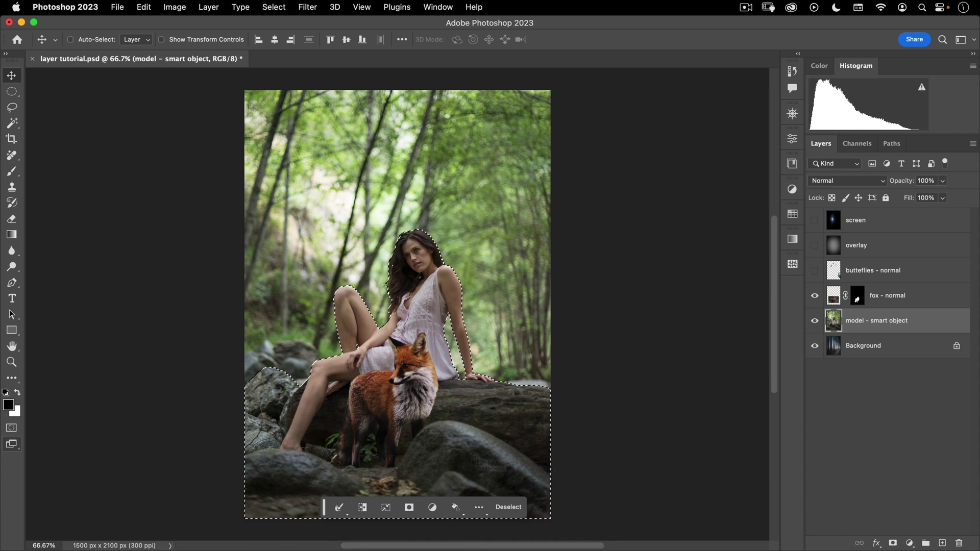
{"action": "left_click", "coordinate": [410, 508]}
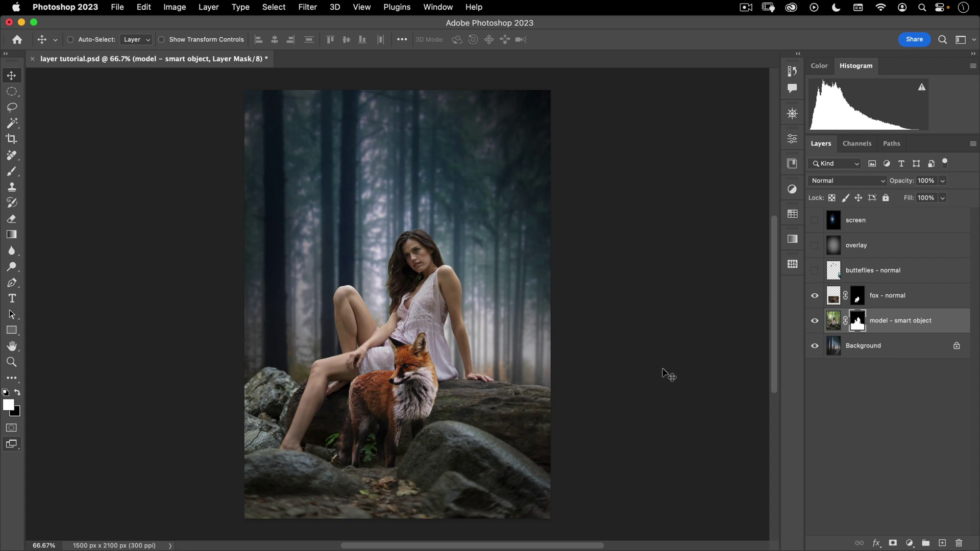
{"action": "left_click", "coordinate": [815, 270]}
- Free Transform the butterflies to about 67.6% scale and −29.7° rotation around the model, and commit
{"action": "left_click", "coordinate": [853, 272]}
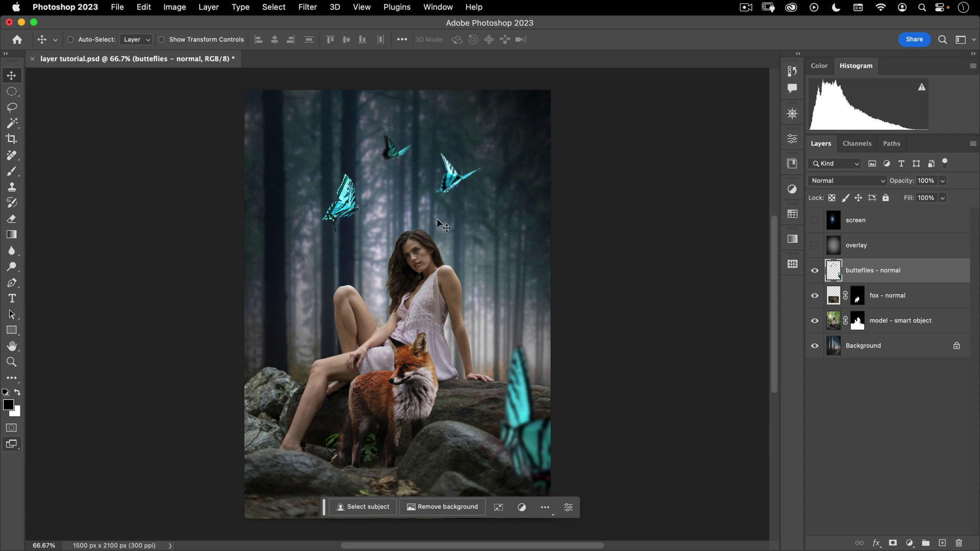
{"action": "key", "text": "super+t"}
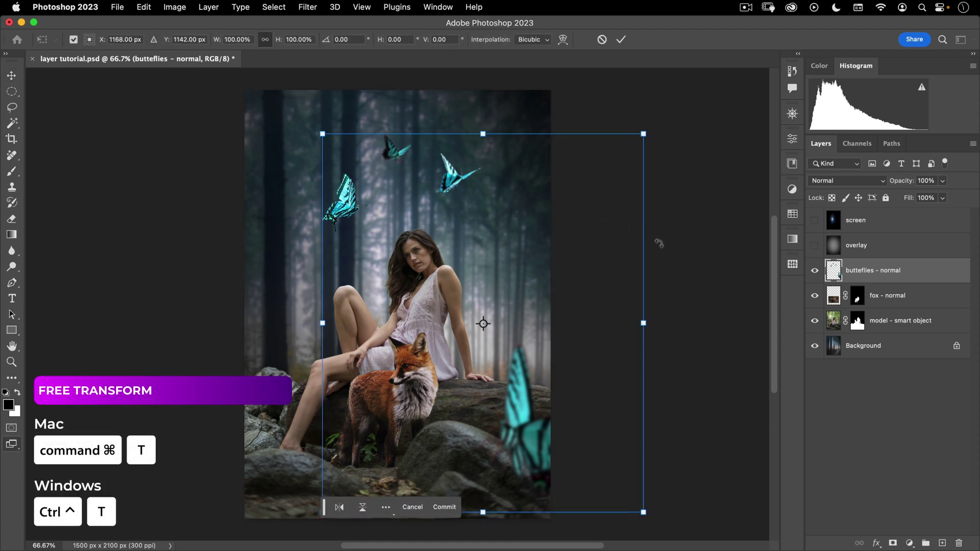
{"action": "left_click_drag", "start_coordinate": [655, 259], "coordinate": [603, 163]}
{"action": "left_click_drag", "start_coordinate": [721, 399], "coordinate": [589, 351]}
{"action": "left_click_drag", "start_coordinate": [246, 249], "coordinate": [262, 256]}
{"action": "left_click_drag", "start_coordinate": [567, 199], "coordinate": [545, 208]}
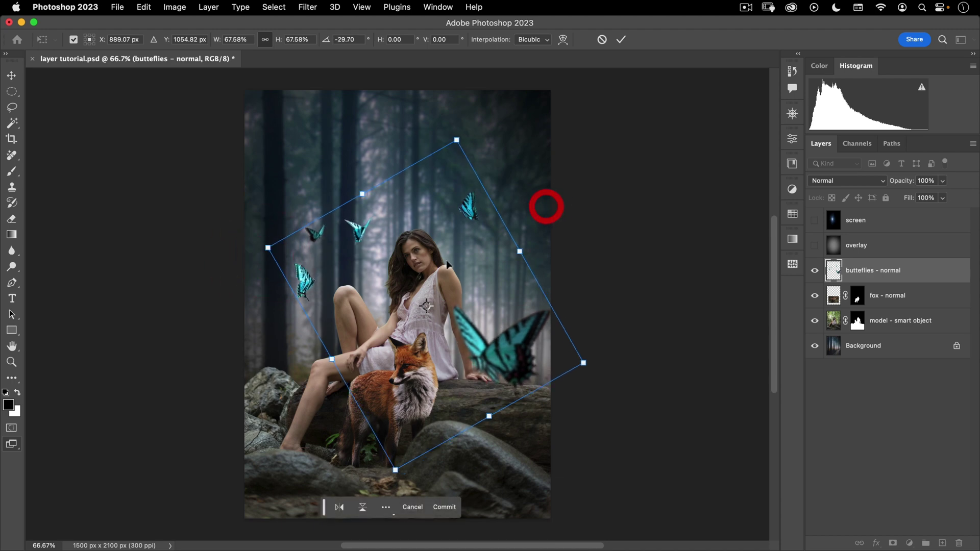
{"action": "left_click_drag", "start_coordinate": [453, 262], "coordinate": [441, 257]}
{"action": "left_click", "coordinate": [620, 39]}
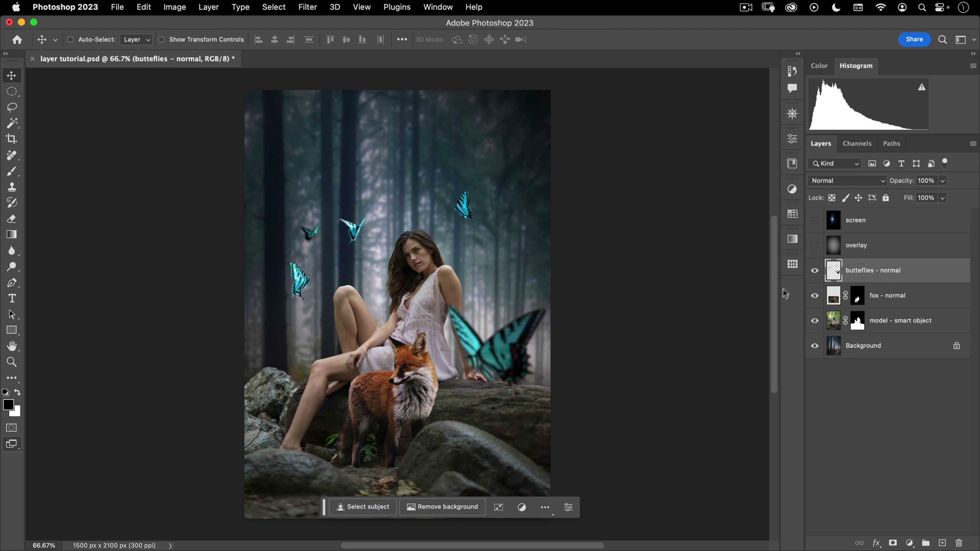
{"action": "left_click", "coordinate": [833, 296]}
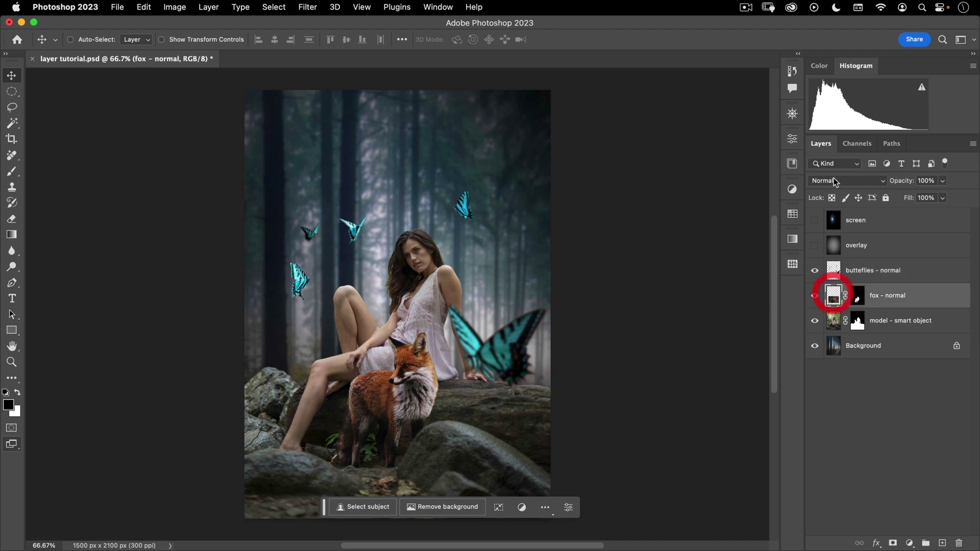
{"action": "left_click", "coordinate": [839, 275]}
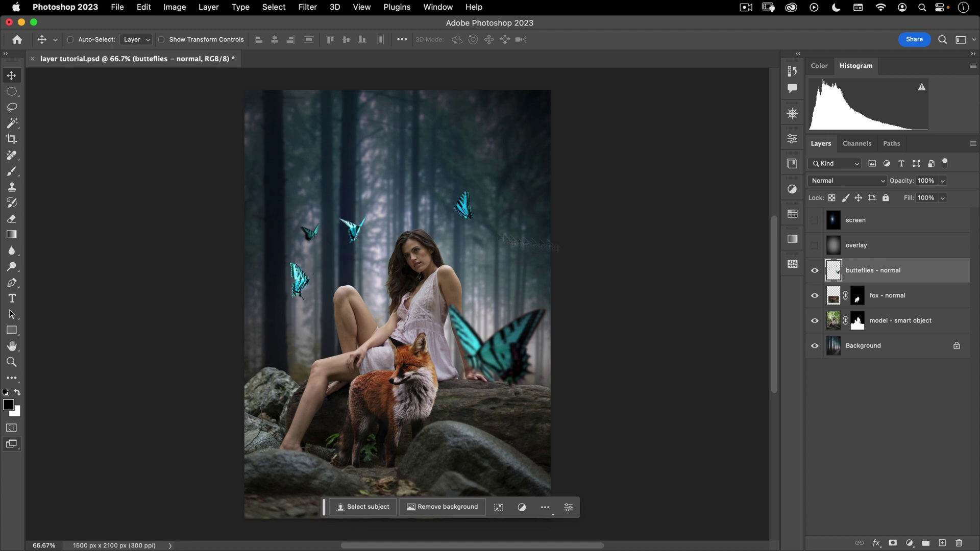
{"action": "left_click_drag", "start_coordinate": [903, 184], "coordinate": [962, 181]}
{"action": "left_click", "coordinate": [842, 183]}
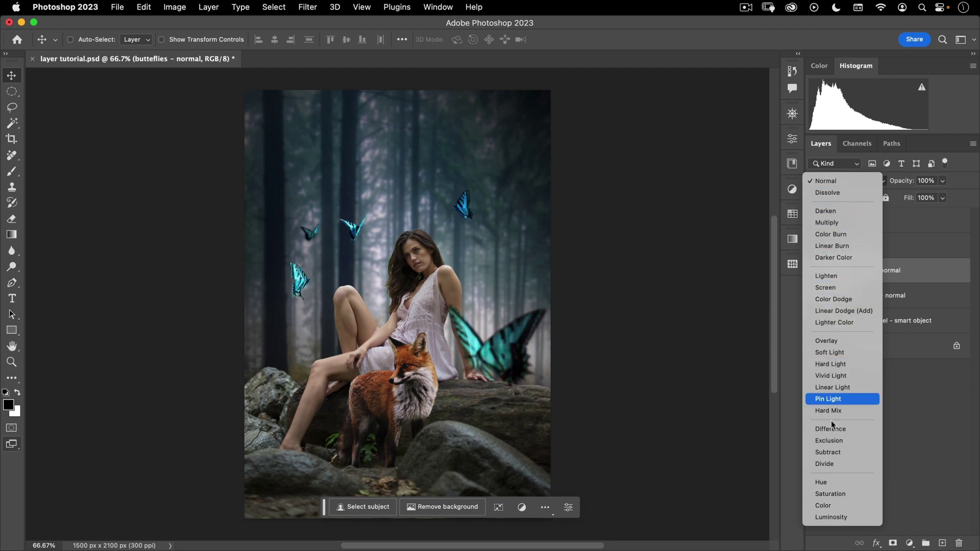
{"action": "left_click", "coordinate": [938, 421]}
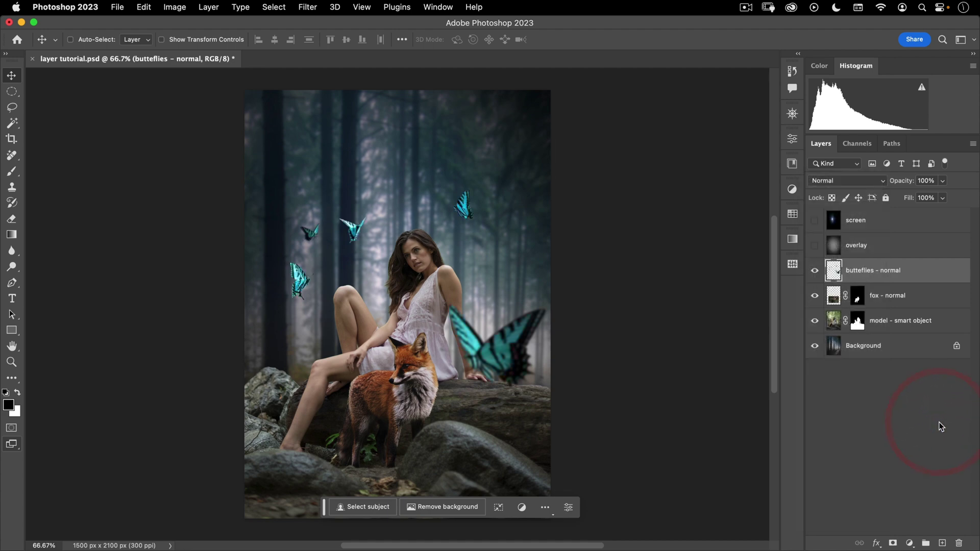
- Add a new layer above the butterflies named 'circle'
{"action": "left_click", "coordinate": [13, 94]}
{"action": "left_click", "coordinate": [40, 101]}
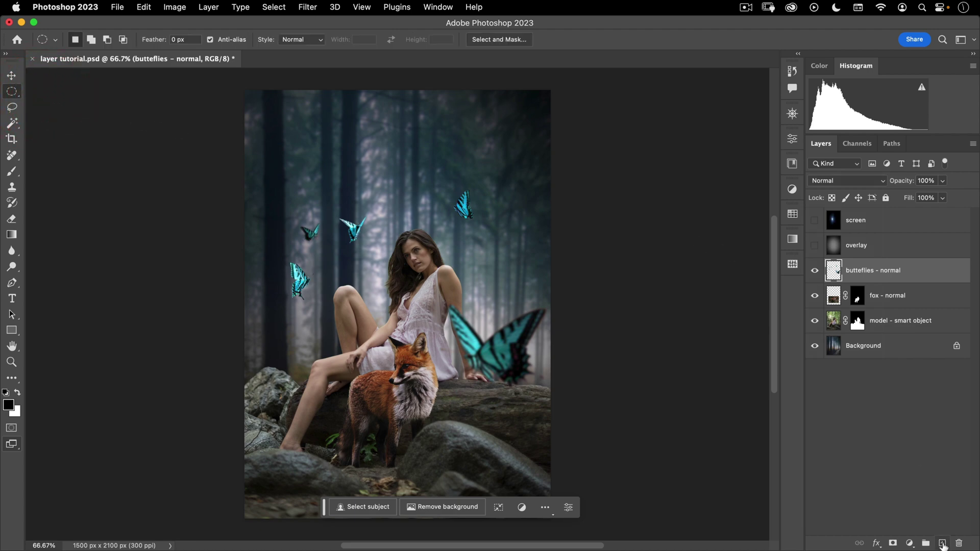
{"action": "left_click", "coordinate": [942, 543]}
{"action": "double_click", "coordinate": [854, 272]}
{"action": "type", "text": "circle"}
{"action": "key", "text": "Return"}
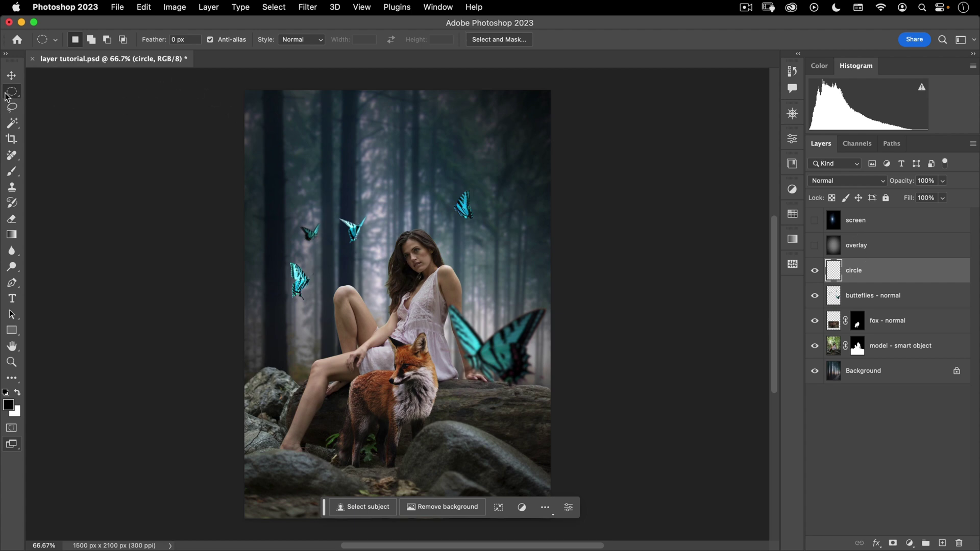
- Draw a circular elliptical-marquee selection and position it over the model and fox
{"action": "left_click_drag", "start_coordinate": [11, 95], "coordinate": [47, 102]}
{"action": "left_click_drag", "start_coordinate": [403, 295], "coordinate": [537, 149]}
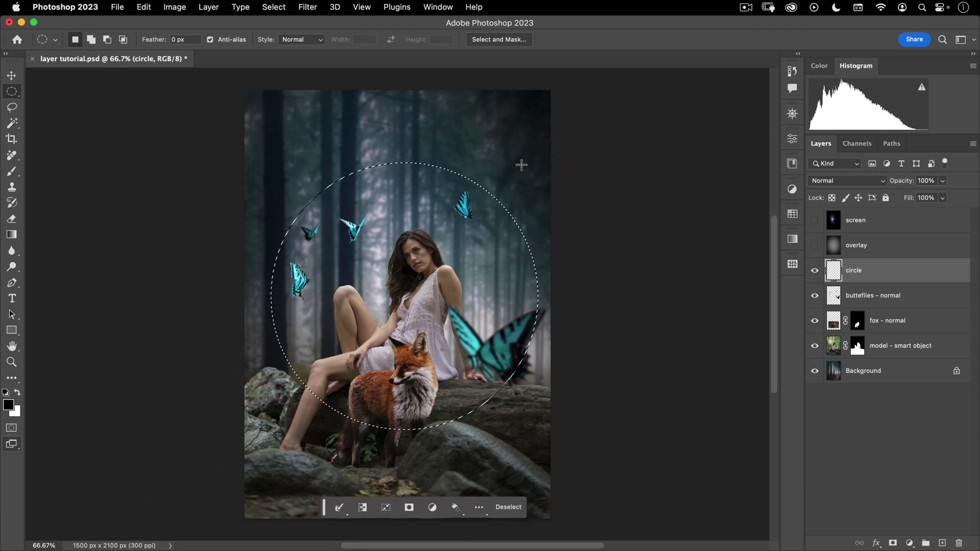
{"action": "left_click", "coordinate": [13, 110]}
{"action": "left_click", "coordinate": [14, 94]}
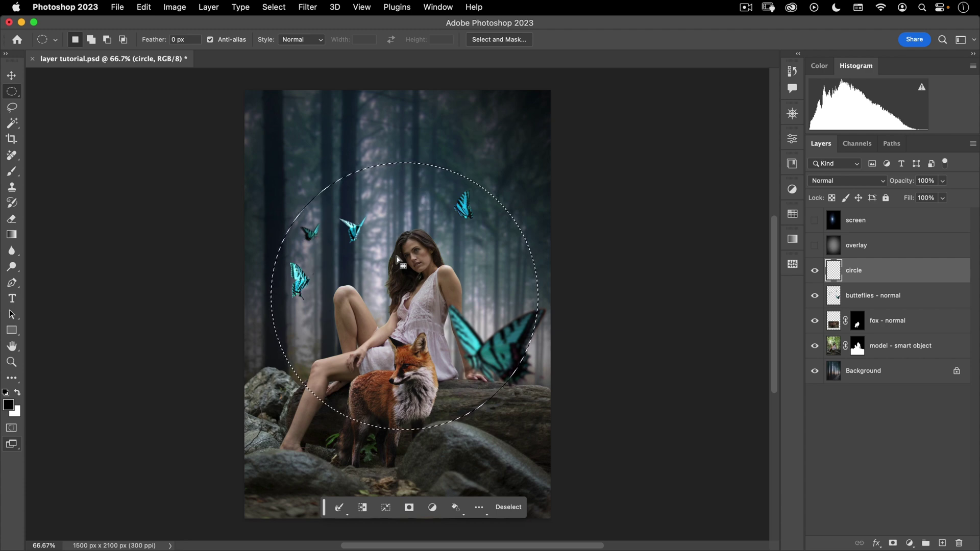
{"action": "left_click_drag", "start_coordinate": [399, 260], "coordinate": [393, 279]}
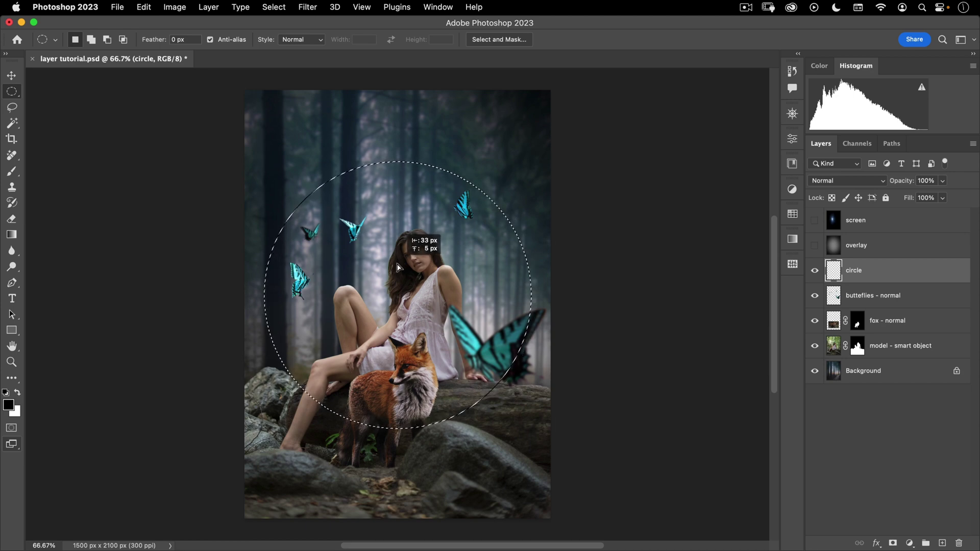
{"action": "left_click_drag", "start_coordinate": [399, 267], "coordinate": [397, 263]}
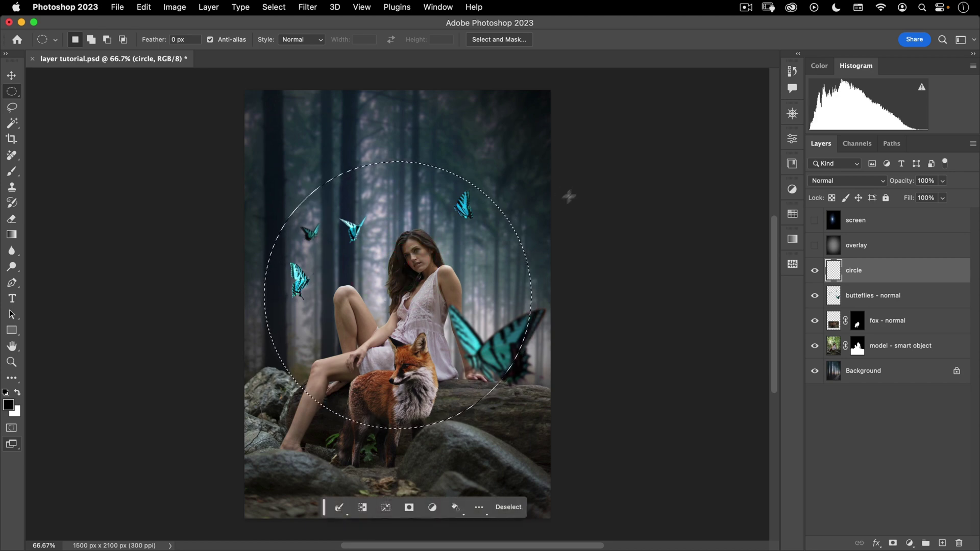
{"action": "left_click", "coordinate": [11, 235]}
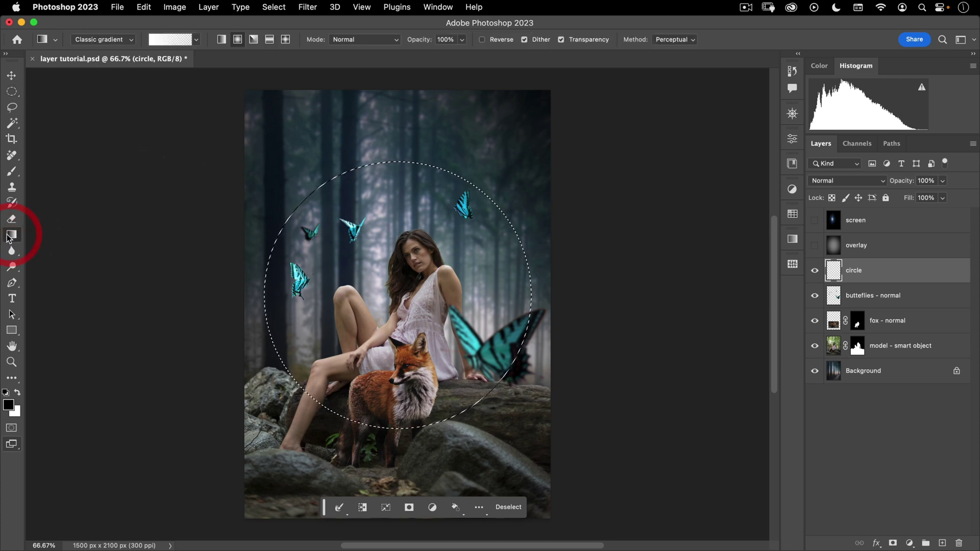
- Fill the circle selection with a top-to-bottom linear black-to-white gradient, then deselect
{"action": "left_click", "coordinate": [222, 41]}
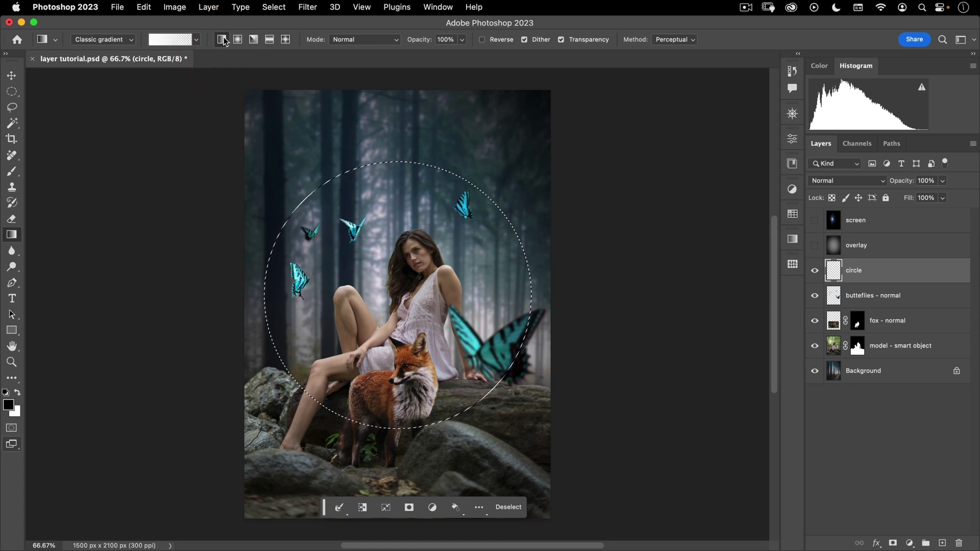
{"action": "left_click", "coordinate": [198, 40]}
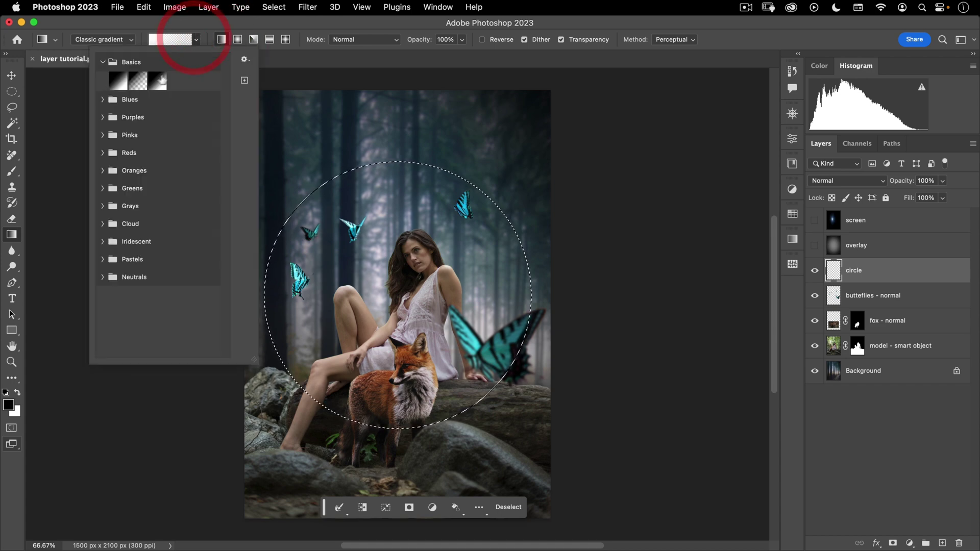
{"action": "left_click", "coordinate": [116, 81]}
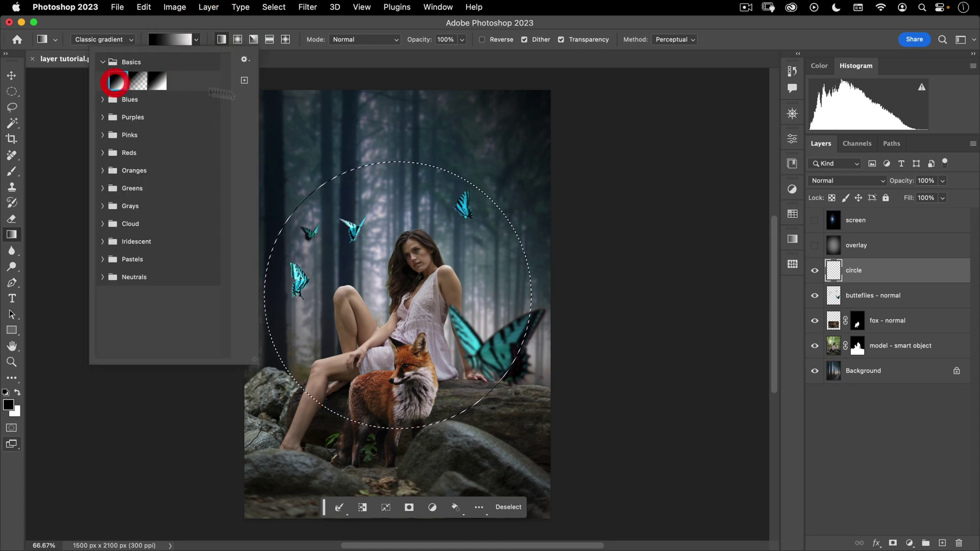
{"action": "left_click", "coordinate": [397, 161]}
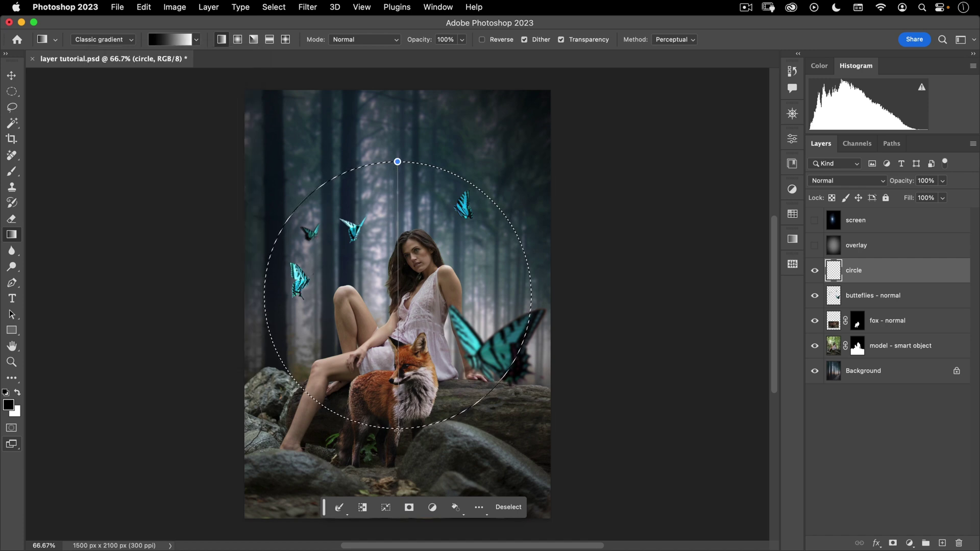
{"action": "left_click_drag", "start_coordinate": [398, 430], "coordinate": [398, 430]}
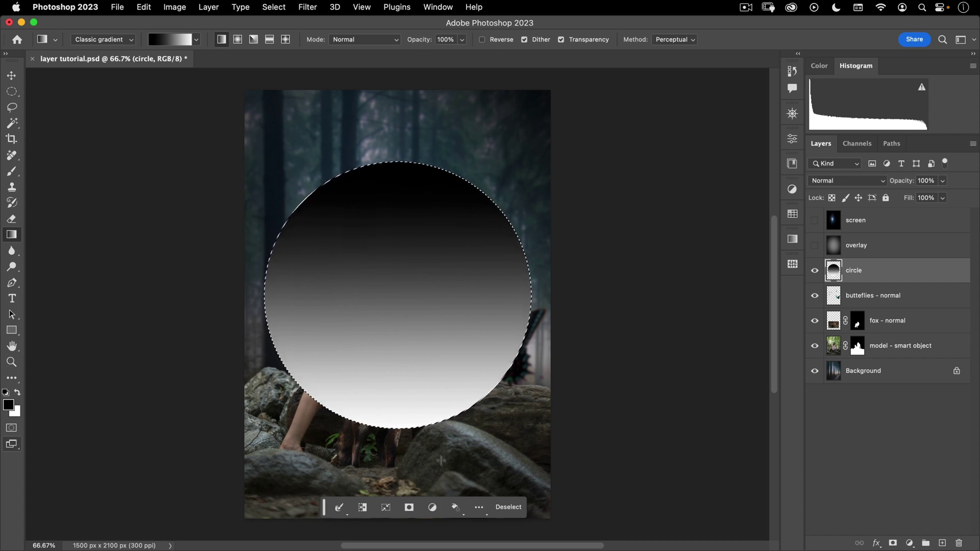
{"action": "left_click", "coordinate": [507, 509]}
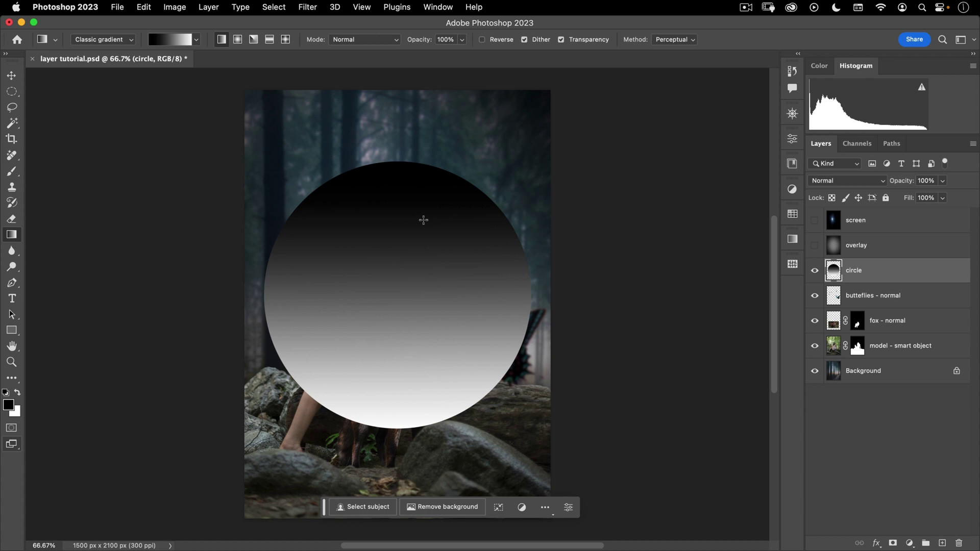
{"action": "key", "text": "v"}
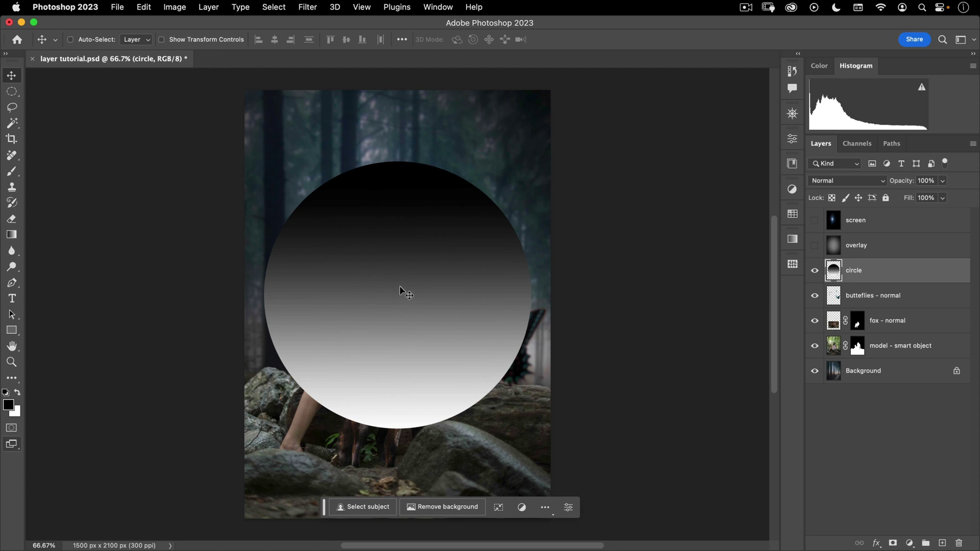
- Set the circle layer's blend mode to Multiply
{"action": "left_click", "coordinate": [834, 182]}
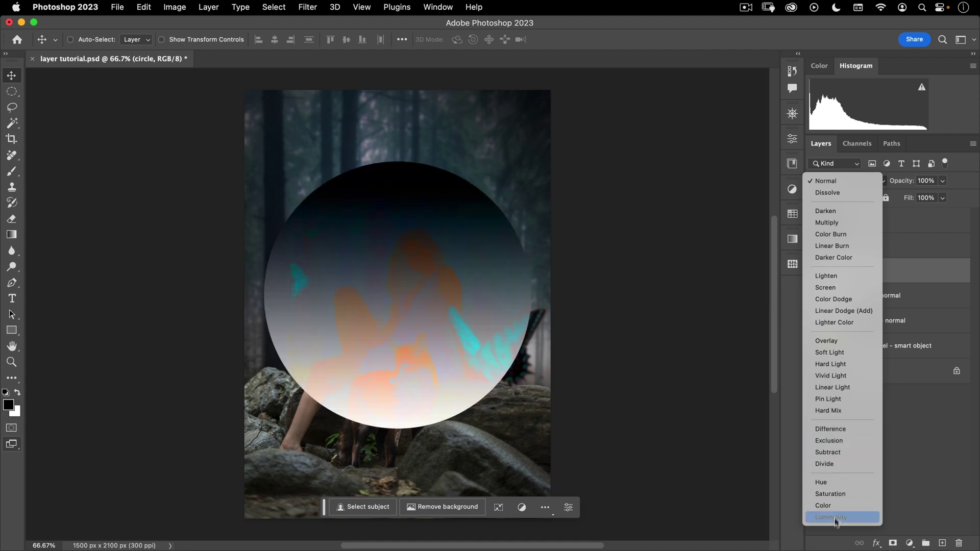
{"action": "left_click", "coordinate": [833, 181]}
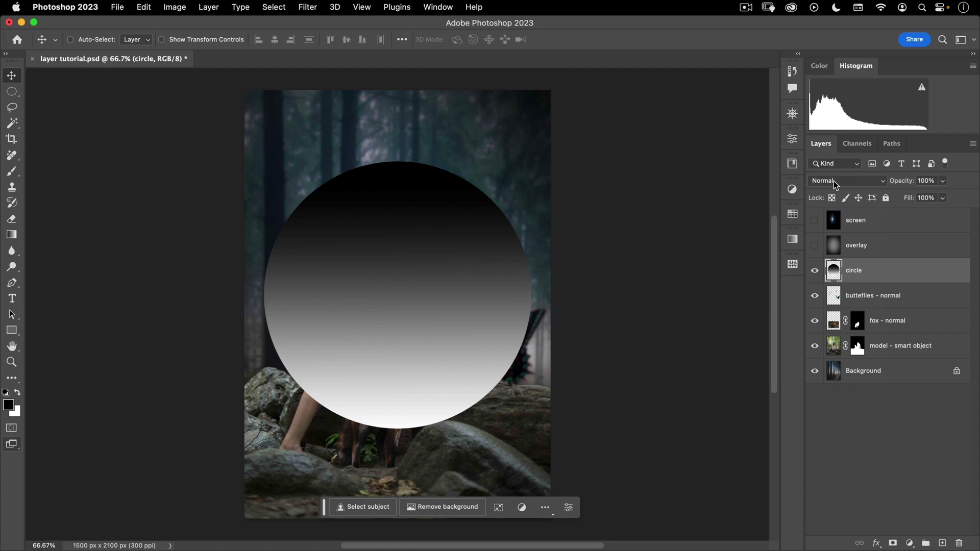
{"action": "left_click", "coordinate": [834, 181]}
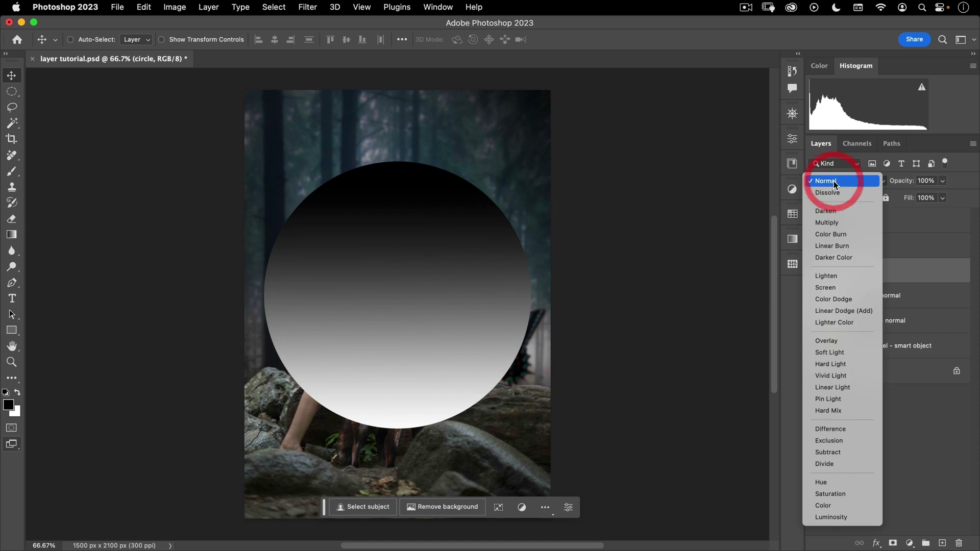
{"action": "left_click", "coordinate": [839, 222]}
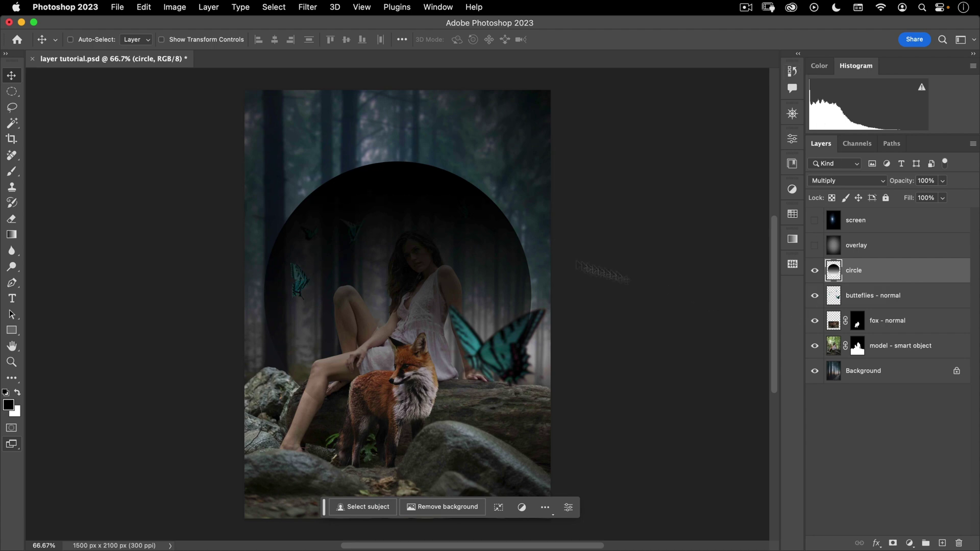
- Move the dark circle upward behind the model, nudging it slightly right
{"action": "left_click_drag", "start_coordinate": [408, 259], "coordinate": [408, 197]}
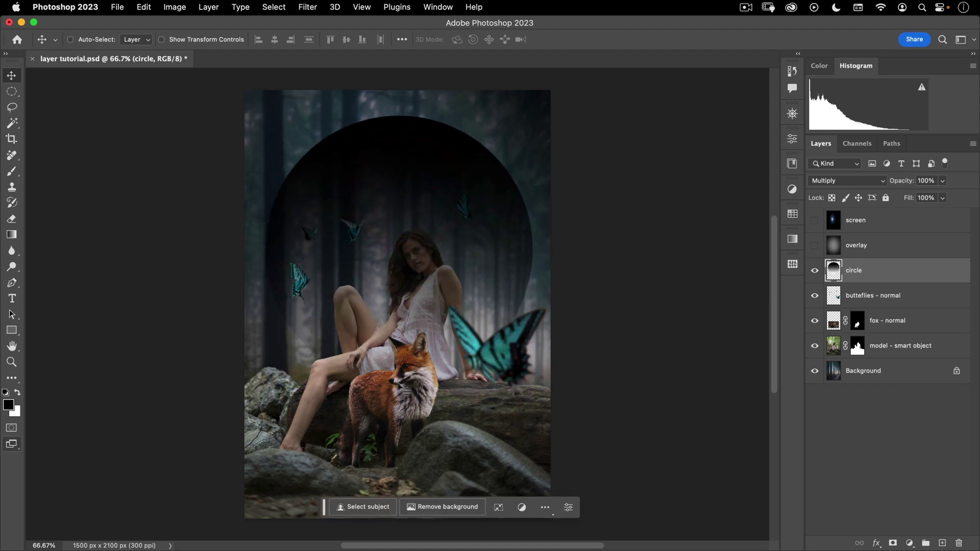
{"action": "mouse_move", "coordinate": [419, 268]}
{"action": "left_mouse_down"}
{"action": "mouse_move", "coordinate": [414, 346]}
{"action": "mouse_move", "coordinate": [403, 248]}
{"action": "mouse_move", "coordinate": [405, 273]}
{"action": "left_mouse_up"}
{"action": "mouse_move", "coordinate": [491, 251]}
{"action": "left_mouse_down"}
{"action": "mouse_move", "coordinate": [493, 235]}
{"action": "mouse_move", "coordinate": [487, 296]}
{"action": "mouse_move", "coordinate": [488, 236]}
{"action": "mouse_move", "coordinate": [489, 287]}
{"action": "mouse_move", "coordinate": [490, 255]}
{"action": "left_mouse_up"}
{"action": "left_click", "coordinate": [681, 259]}
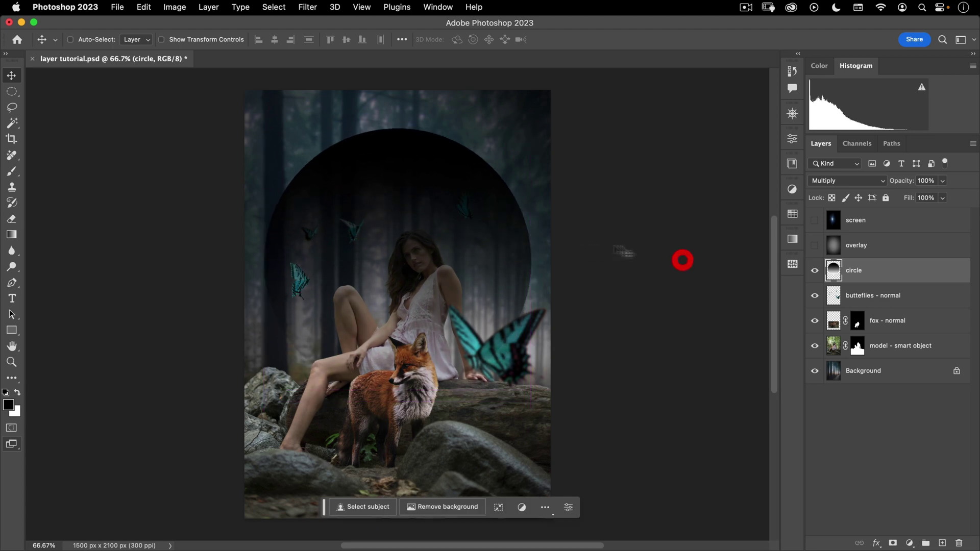
- Try the overlay layer in Multiply, then hide it and show the circle layer again
{"action": "left_click", "coordinate": [814, 269]}
{"action": "left_click", "coordinate": [814, 245]}
{"action": "left_click", "coordinate": [849, 246]}
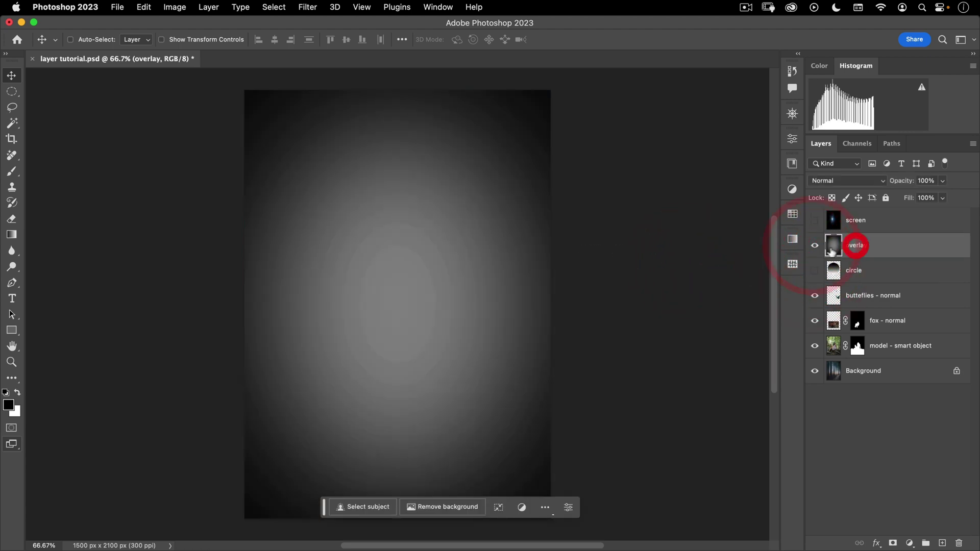
{"action": "left_click", "coordinate": [834, 180]}
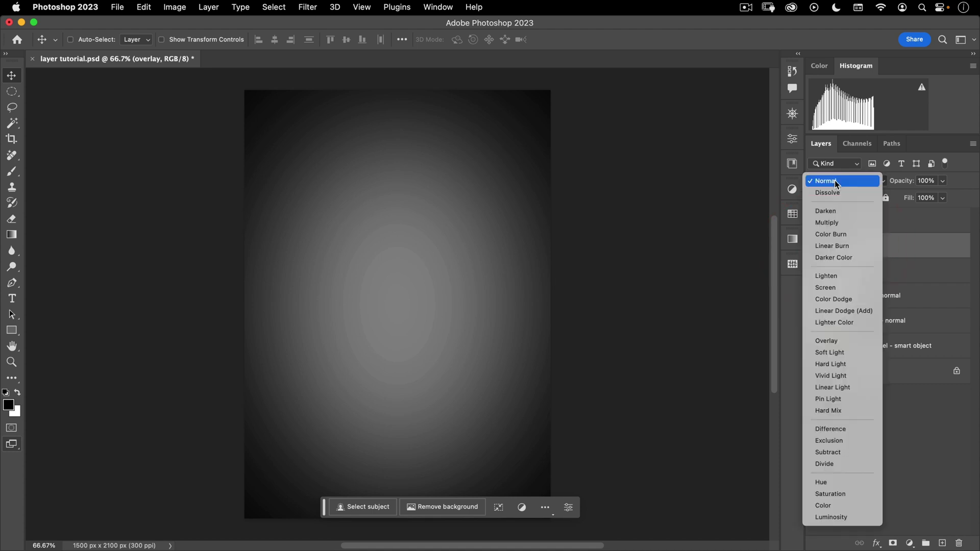
{"action": "left_click", "coordinate": [837, 222]}
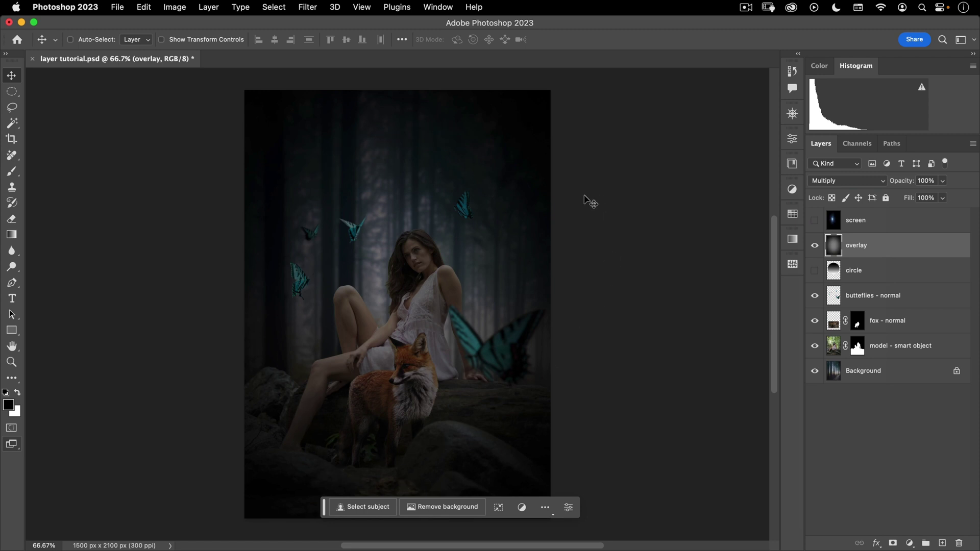
{"action": "left_click", "coordinate": [817, 246]}
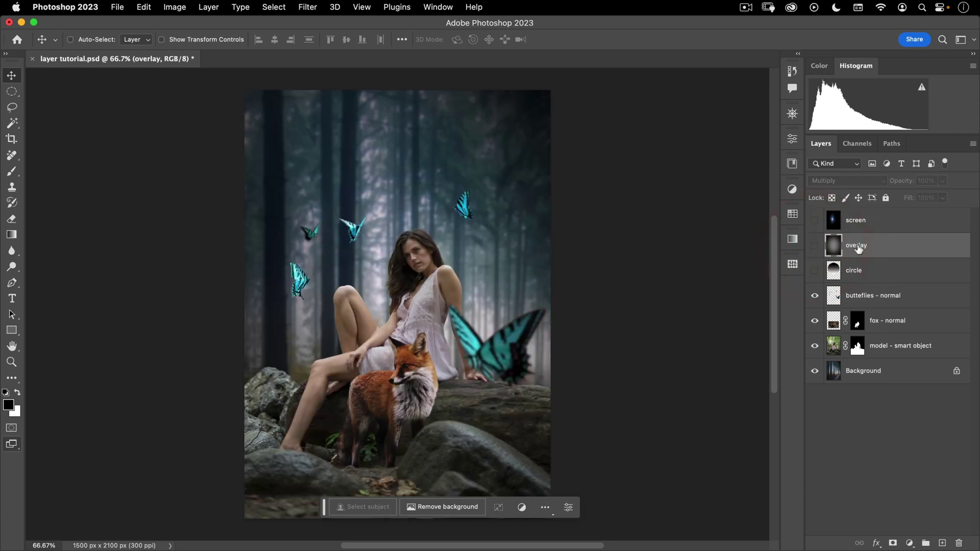
{"action": "left_click", "coordinate": [814, 271]}
- Set the circle layer's blend mode to Screen
{"action": "left_click", "coordinate": [834, 270]}
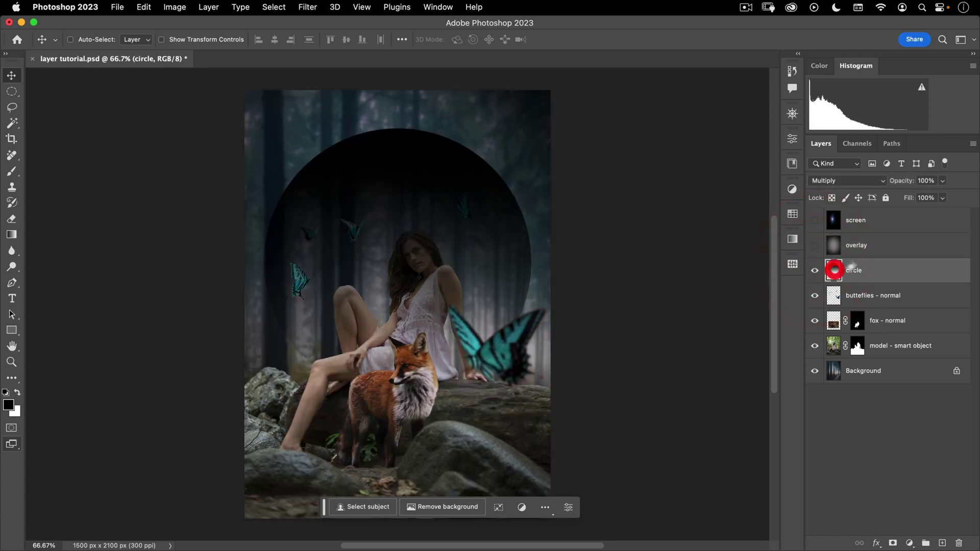
{"action": "left_click", "coordinate": [835, 179]}
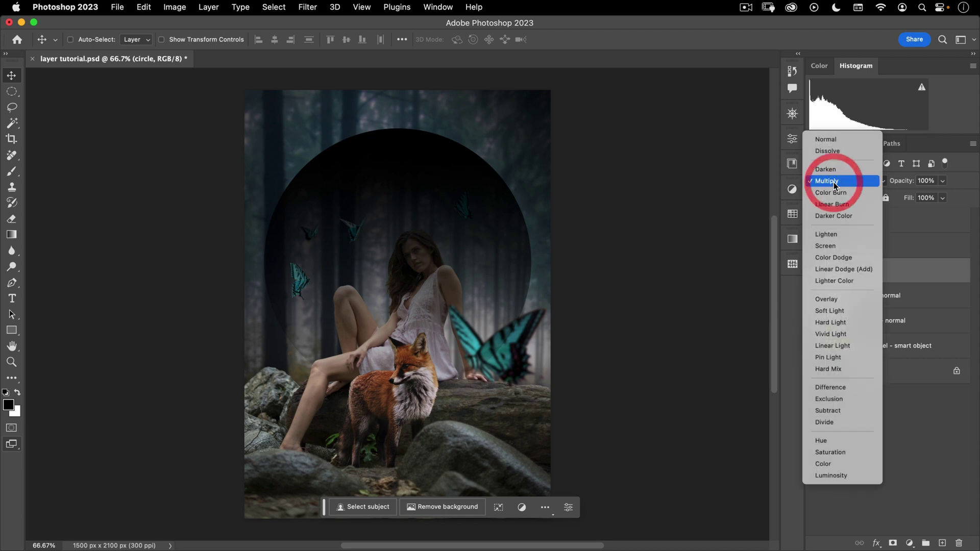
{"action": "left_click", "coordinate": [826, 247]}
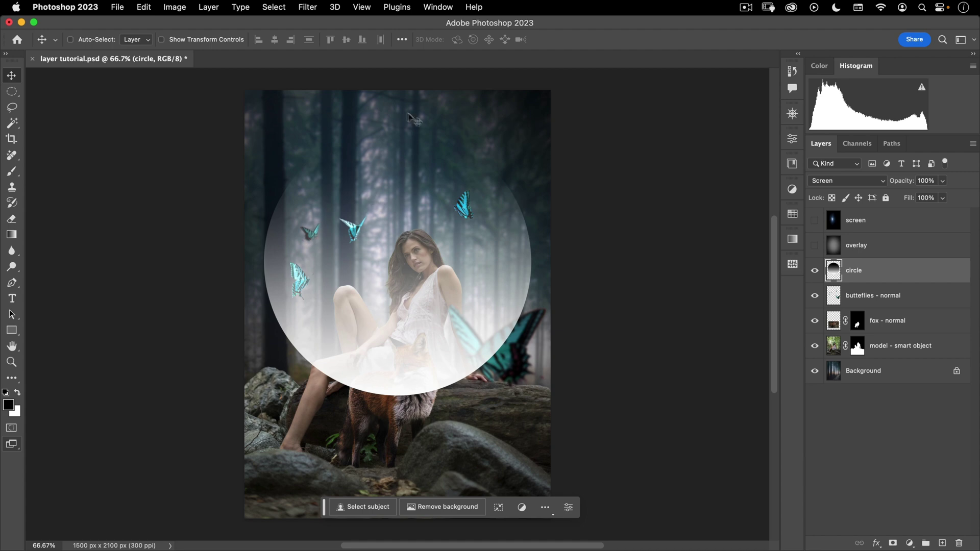
- Reposition the glowing circle slightly lower around the model and fox
{"action": "left_click_drag", "start_coordinate": [417, 275], "coordinate": [412, 306]}
{"action": "left_click_drag", "start_coordinate": [413, 422], "coordinate": [407, 389]}
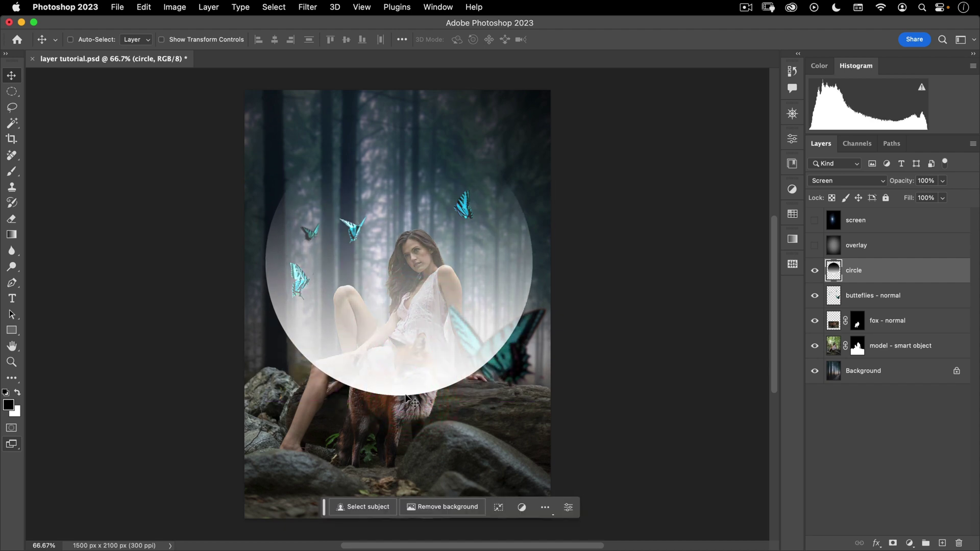
{"action": "mouse_move", "coordinate": [411, 400]}
{"action": "left_mouse_down"}
{"action": "mouse_move", "coordinate": [400, 426]}
{"action": "mouse_move", "coordinate": [405, 398]}
{"action": "left_mouse_up"}
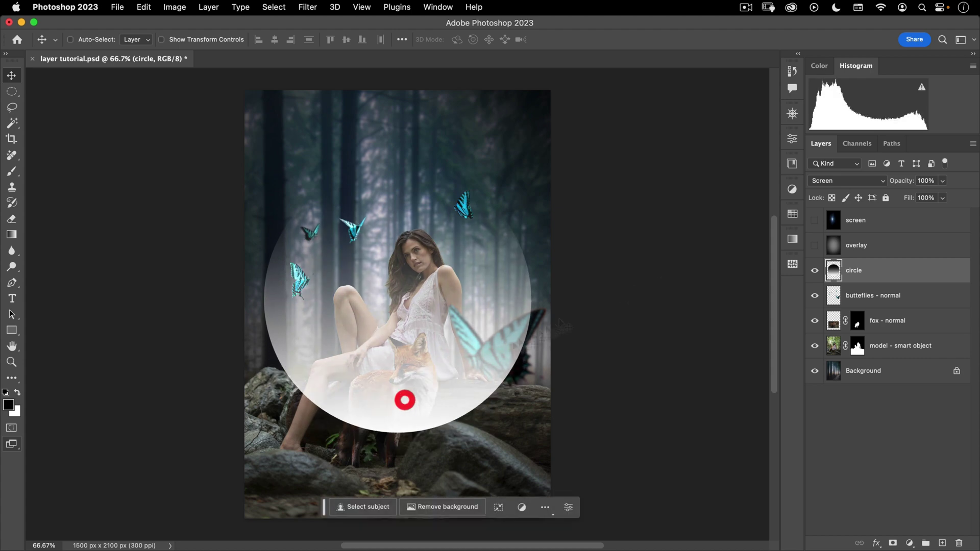
- Set the circle layer to Overlay and reposition the circle higher behind the model
{"action": "left_click", "coordinate": [834, 181]}
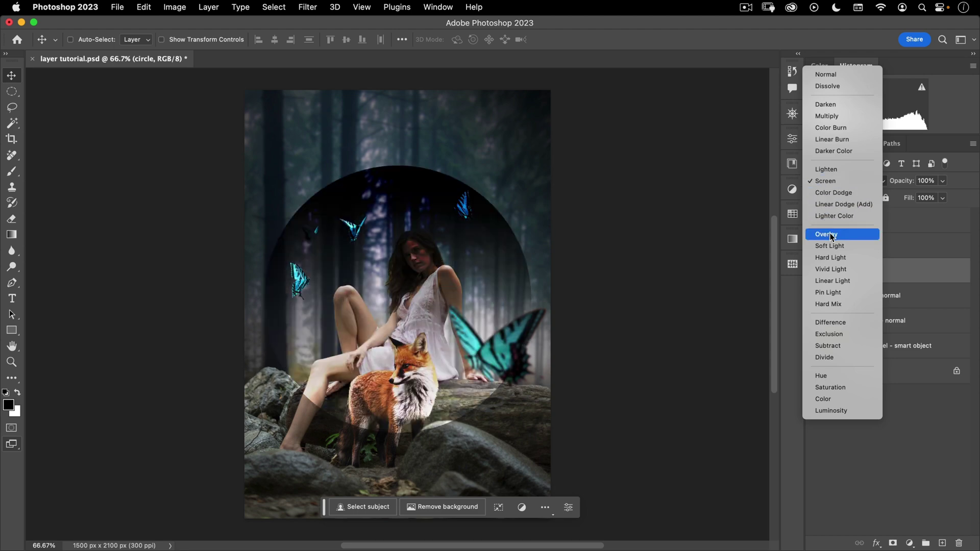
{"action": "left_click", "coordinate": [830, 234]}
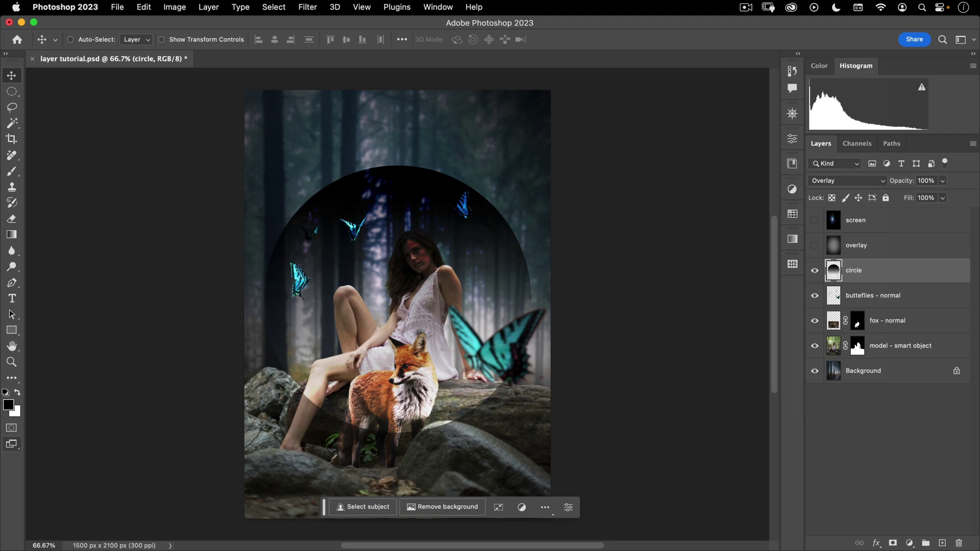
{"action": "left_click_drag", "start_coordinate": [415, 320], "coordinate": [418, 249]}
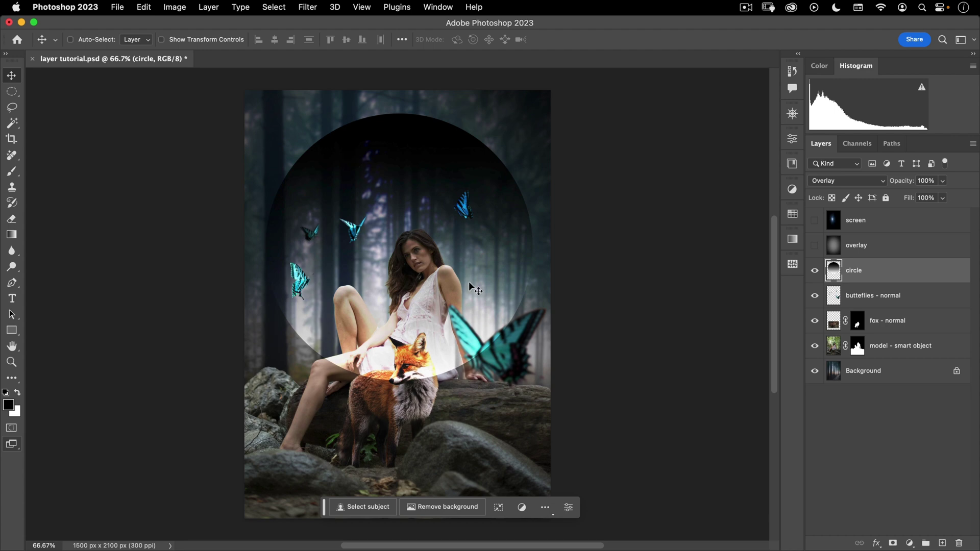
{"action": "mouse_move", "coordinate": [362, 217]}
{"action": "left_mouse_down"}
{"action": "mouse_move", "coordinate": [363, 306]}
{"action": "mouse_move", "coordinate": [362, 203]}
{"action": "left_mouse_up"}
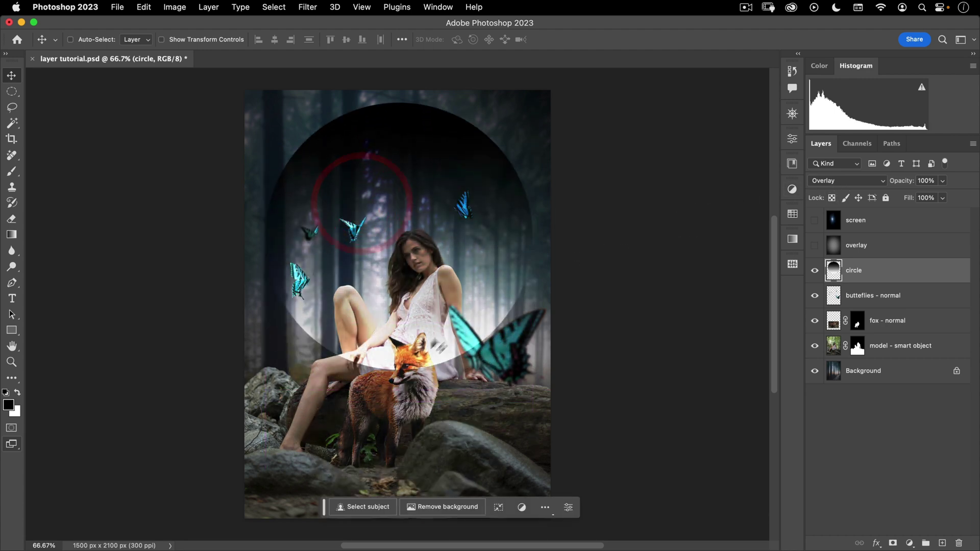
{"action": "mouse_move", "coordinate": [411, 255]}
{"action": "left_mouse_down"}
{"action": "mouse_move", "coordinate": [421, 388]}
{"action": "mouse_move", "coordinate": [411, 240]}
{"action": "mouse_move", "coordinate": [424, 361]}
{"action": "mouse_move", "coordinate": [419, 242]}
{"action": "left_mouse_up"}
{"action": "left_click", "coordinate": [410, 190]}
{"action": "left_click_drag", "start_coordinate": [410, 190], "coordinate": [421, 248]}
- Reset the circle layer's blending to Normal with Shift+Alt+N
{"action": "left_click", "coordinate": [770, 408]}
{"action": "key", "text": "shift+alt+n"}
{"action": "scroll", "coordinate": [770, 408], "scroll_direction": "up", "scroll_amount": 1}
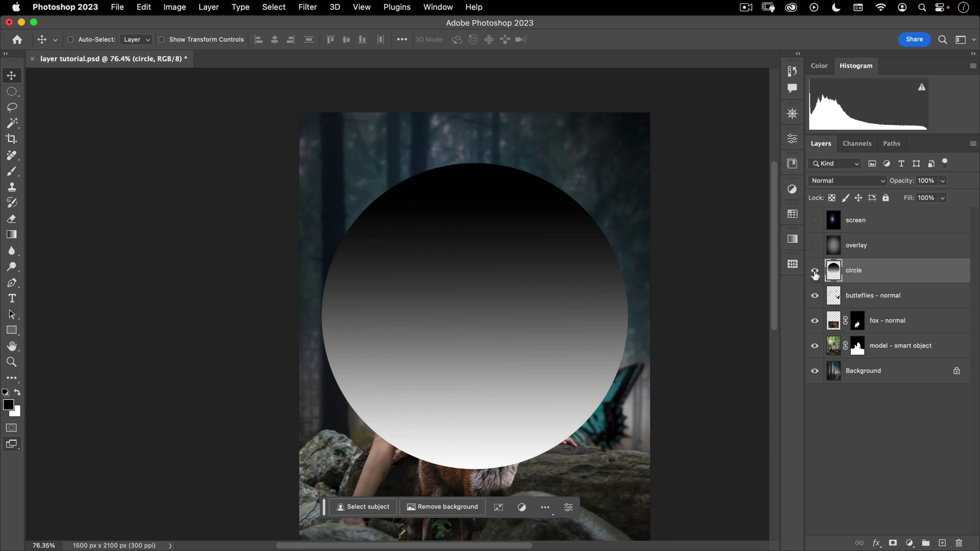
- Preview blend modes on the circle layer and leave it on Normal
{"action": "left_click", "coordinate": [844, 181]}
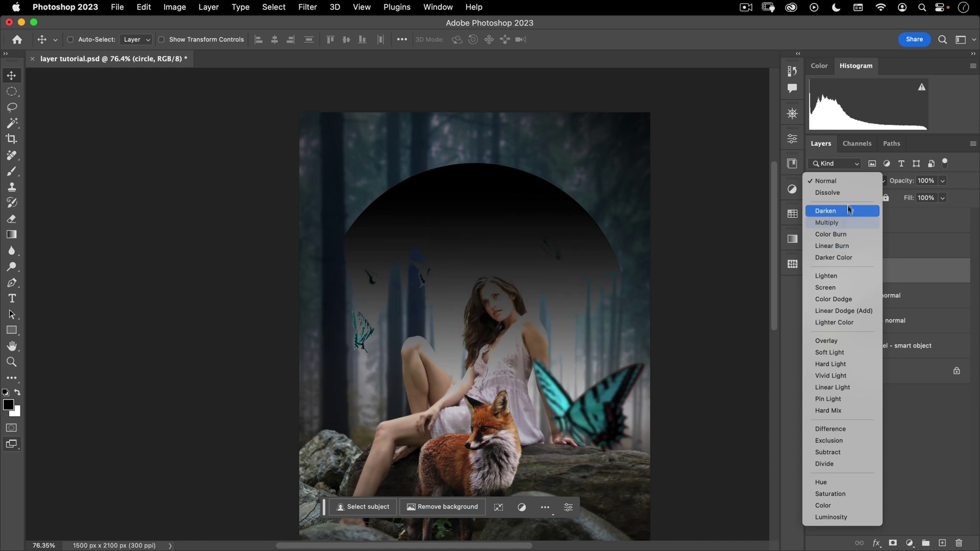
{"action": "left_click", "coordinate": [583, 93]}
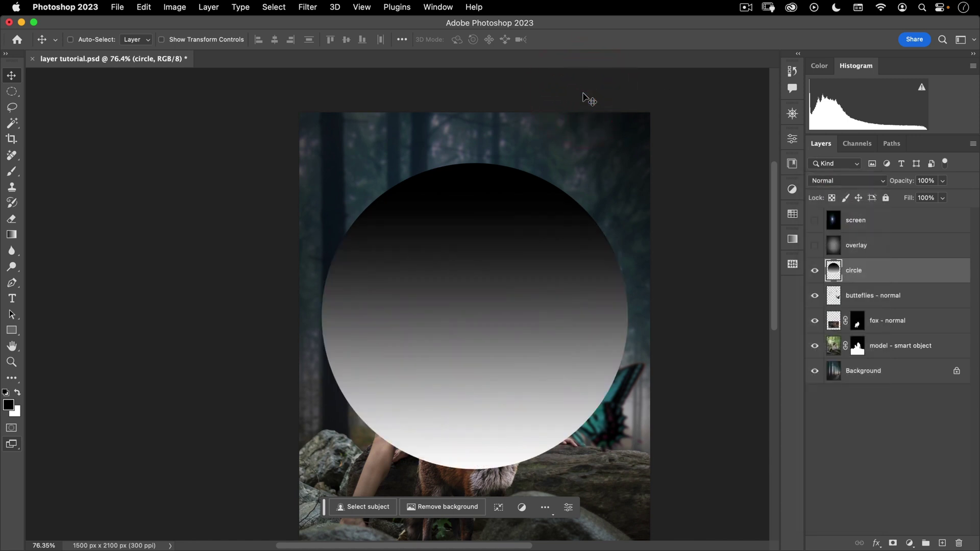
{"action": "scroll", "coordinate": [740, 208], "scroll_direction": "down", "scroll_amount": 2}
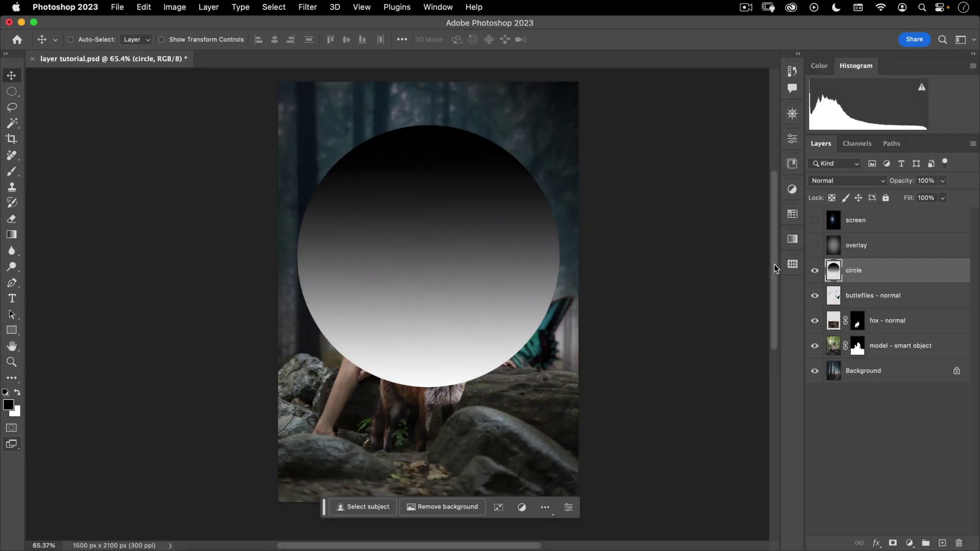
- Hide the circle layer, then show the overlay layer and set it to Overlay
{"action": "left_click", "coordinate": [815, 271]}
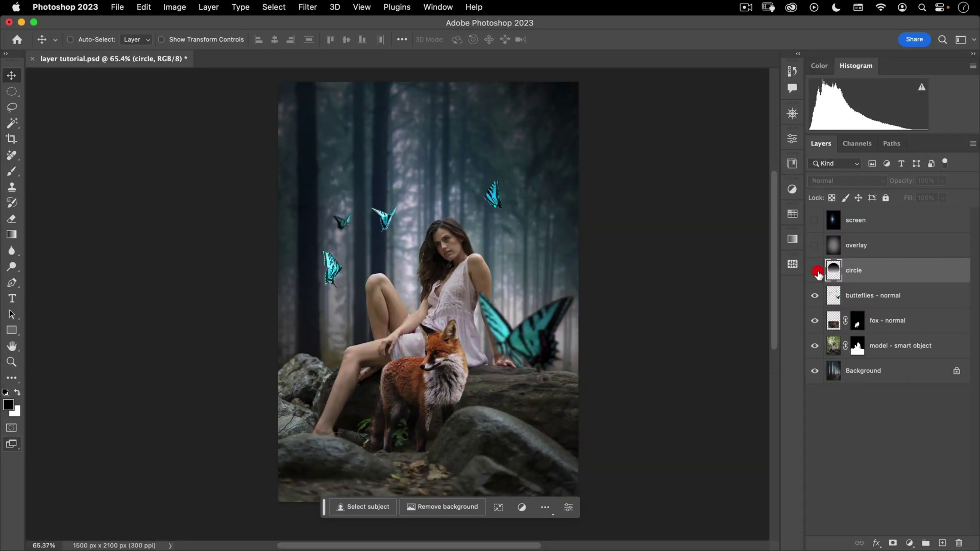
{"action": "left_click", "coordinate": [866, 248]}
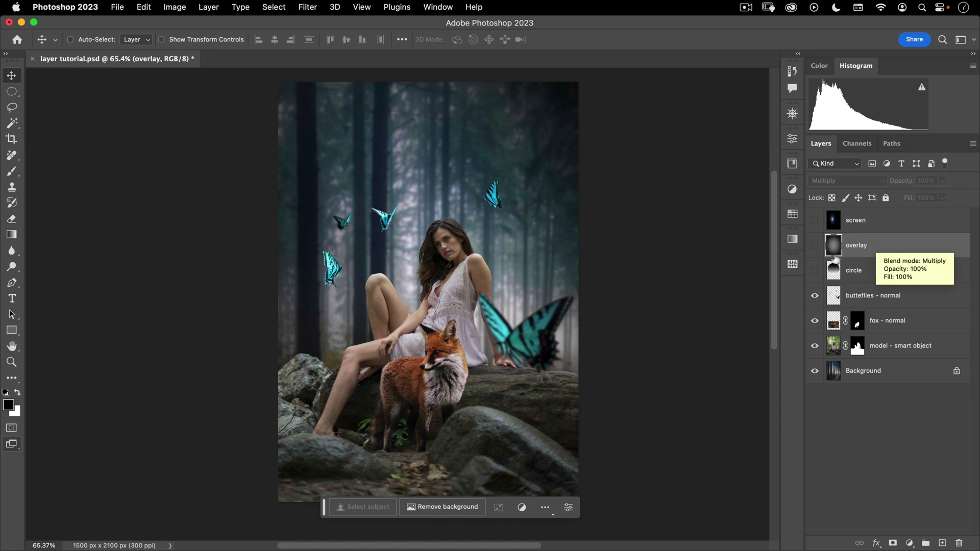
{"action": "left_click", "coordinate": [815, 246]}
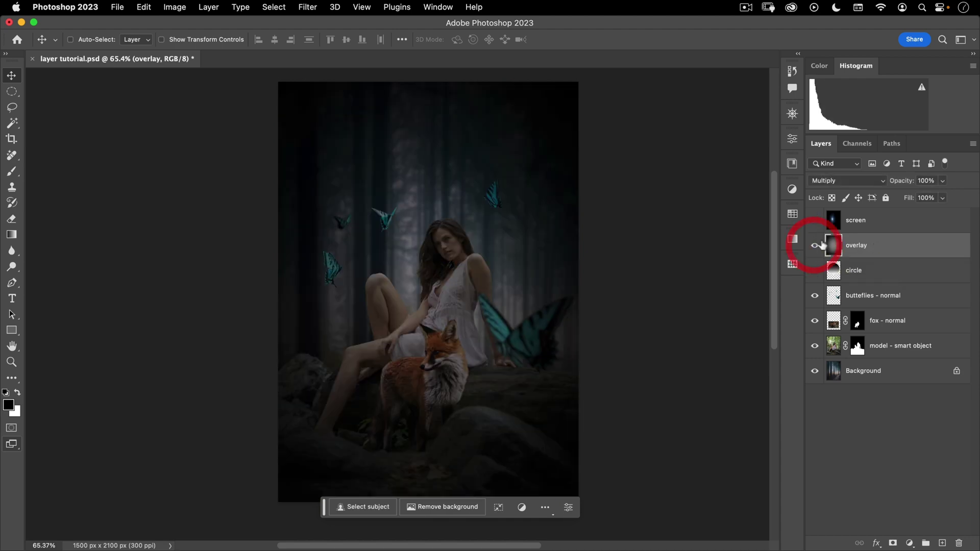
{"action": "left_click", "coordinate": [835, 182]}
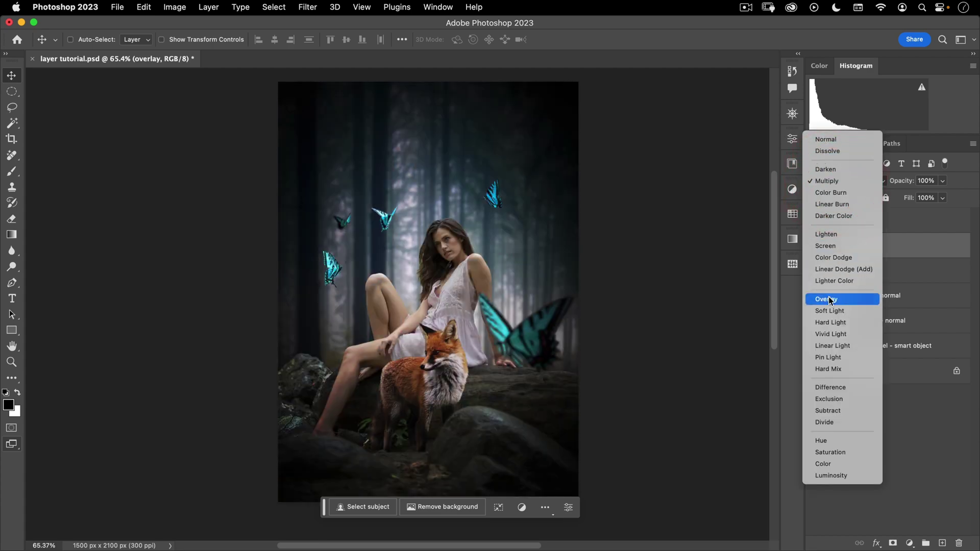
{"action": "left_click", "coordinate": [829, 299]}
- Toggle the Overlay vignette on and off to compare, leaving it hidden
{"action": "left_click", "coordinate": [813, 247]}
{"action": "left_click", "coordinate": [814, 247]}
{"action": "left_click", "coordinate": [814, 247]}
{"action": "left_click", "coordinate": [813, 247]}
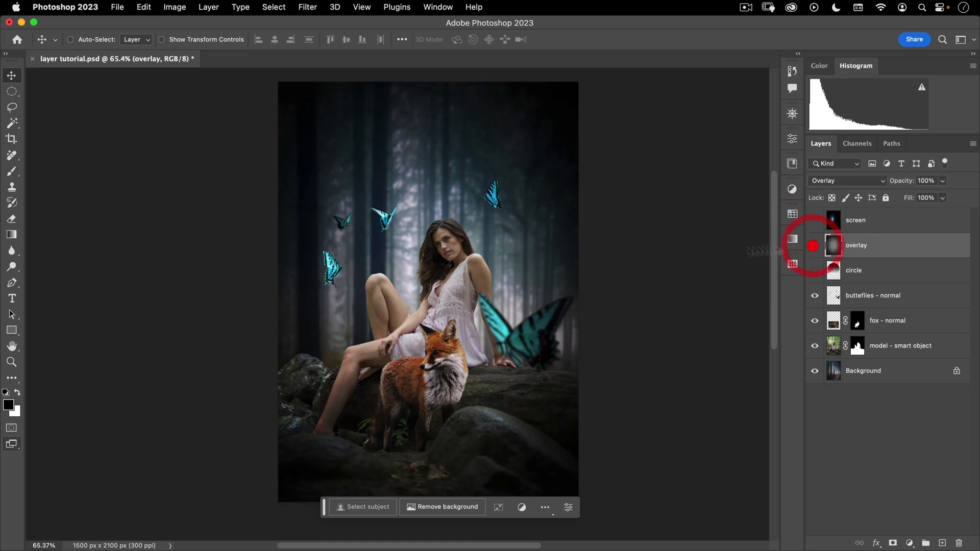
{"action": "left_click", "coordinate": [815, 246]}
{"action": "left_click", "coordinate": [815, 246]}
{"action": "left_click", "coordinate": [815, 246]}
{"action": "left_click", "coordinate": [815, 246]}
{"action": "left_click", "coordinate": [814, 246]}
{"action": "left_click", "coordinate": [815, 246]}
{"action": "left_click", "coordinate": [815, 246]}
{"action": "left_click", "coordinate": [815, 245]}
{"action": "left_click", "coordinate": [814, 246]}
{"action": "left_click", "coordinate": [815, 246]}
{"action": "left_click", "coordinate": [815, 246]}
{"action": "left_click", "coordinate": [815, 246]}
{"action": "left_click", "coordinate": [815, 246]}
- Make the screen layer visible and set its blend mode to Screen for a blue glow
{"action": "left_click", "coordinate": [847, 220]}
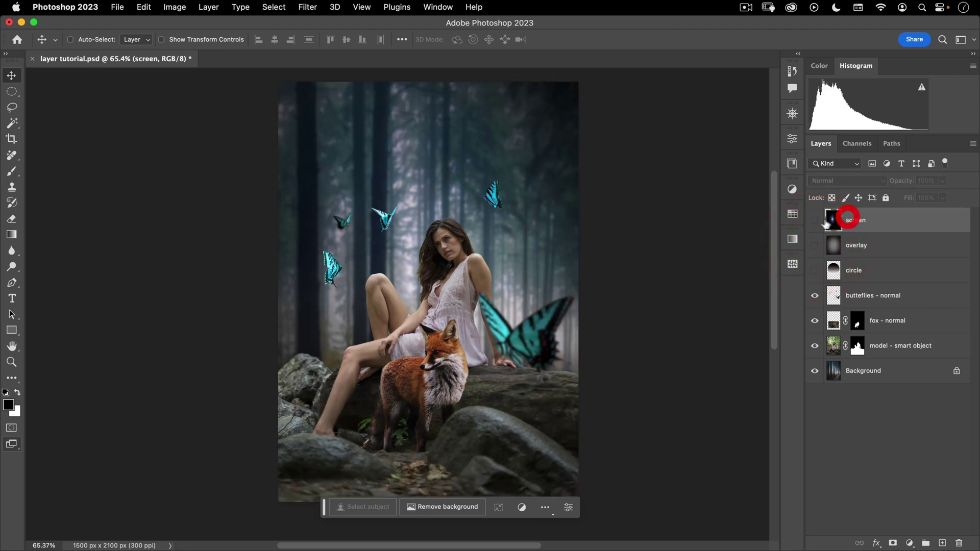
{"action": "left_click", "coordinate": [815, 220]}
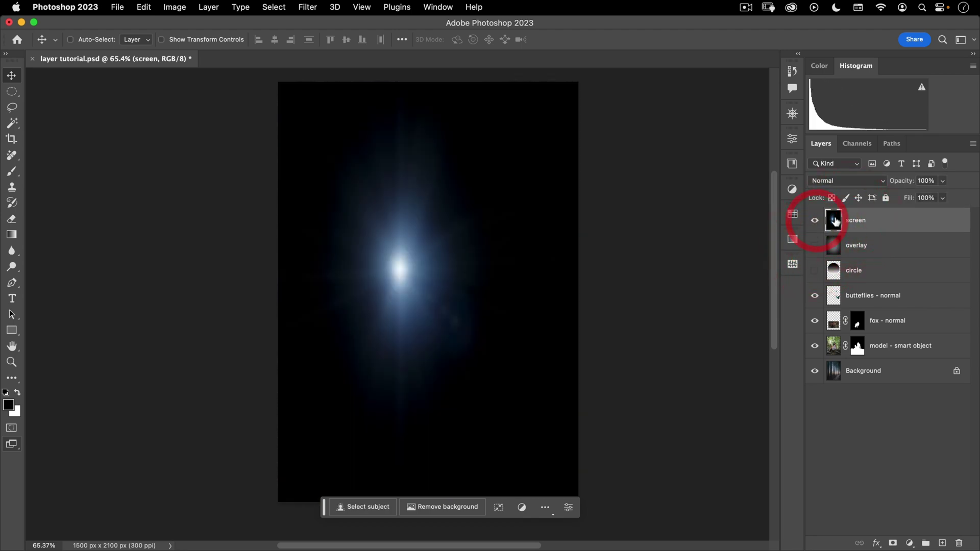
{"action": "left_click", "coordinate": [832, 182]}
{"action": "left_click", "coordinate": [830, 285]}
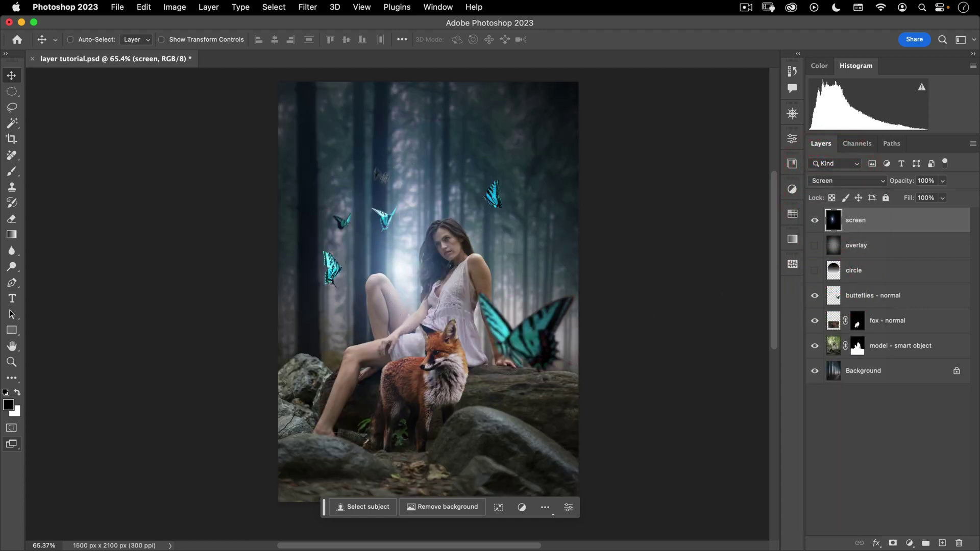